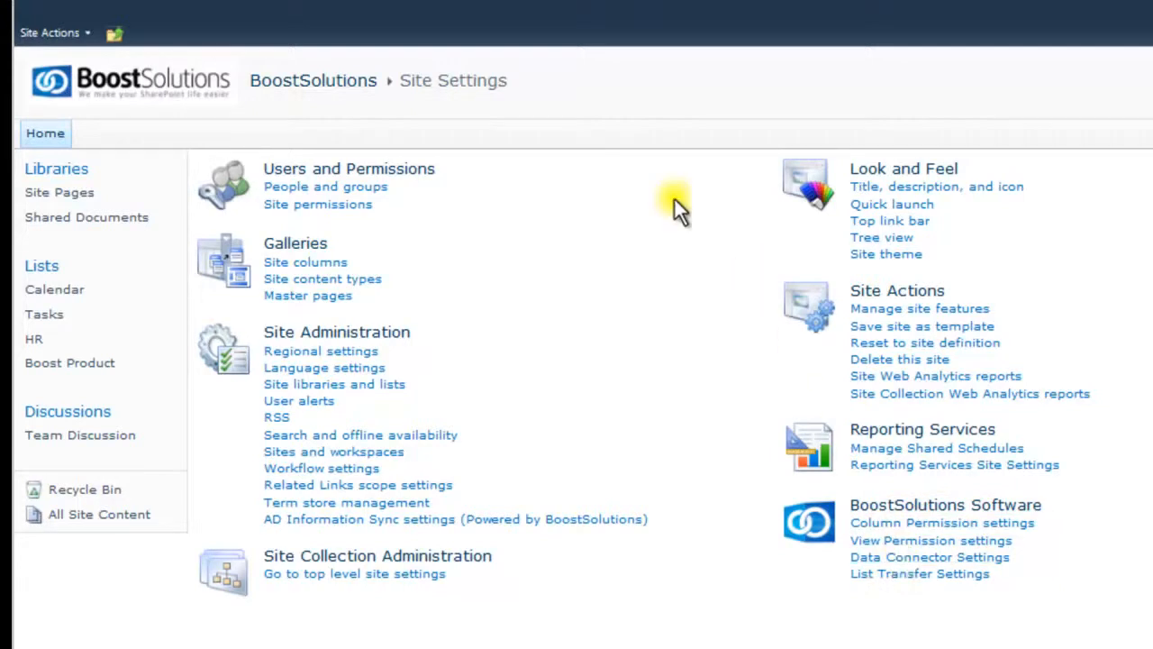
# Step: Go from the site home to the Boost Product list's Data Connector settings and start a new job
pyautogui.click(319, 79)
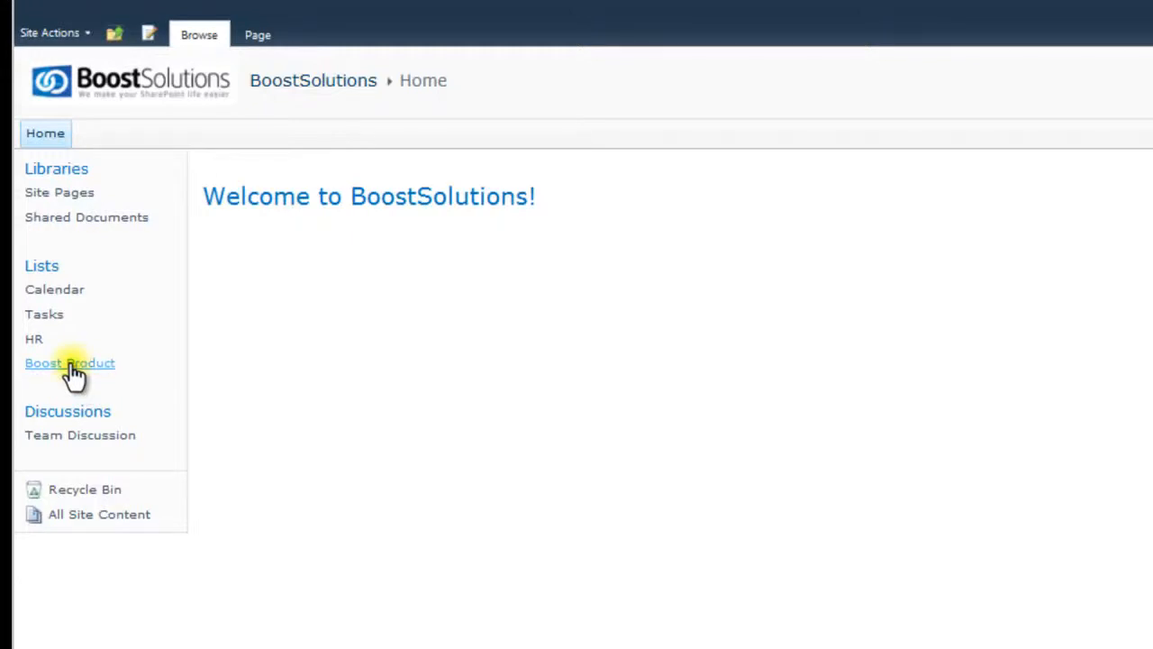
pyautogui.click(74, 367)
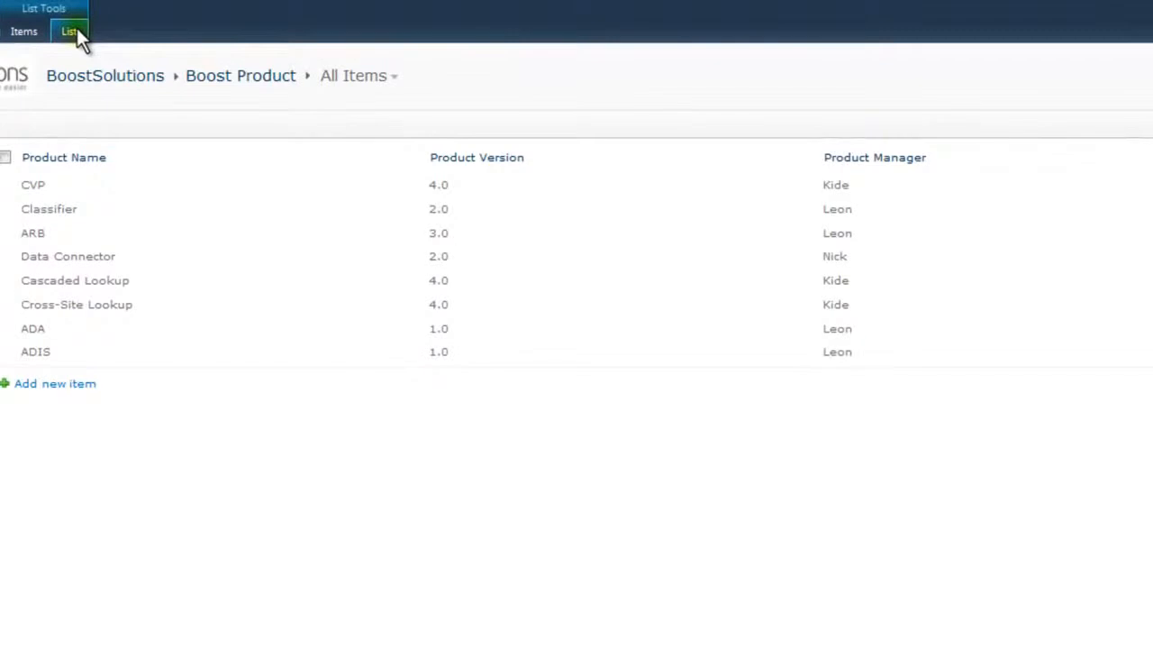
pyautogui.click(75, 30)
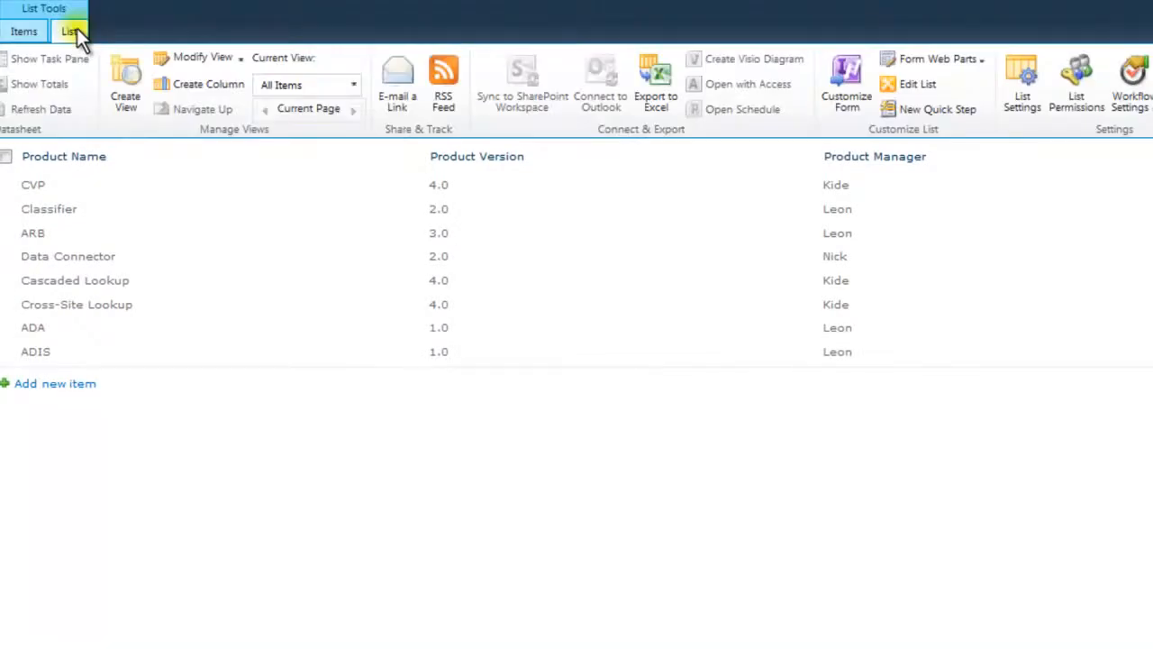
pyautogui.click(1036, 112)
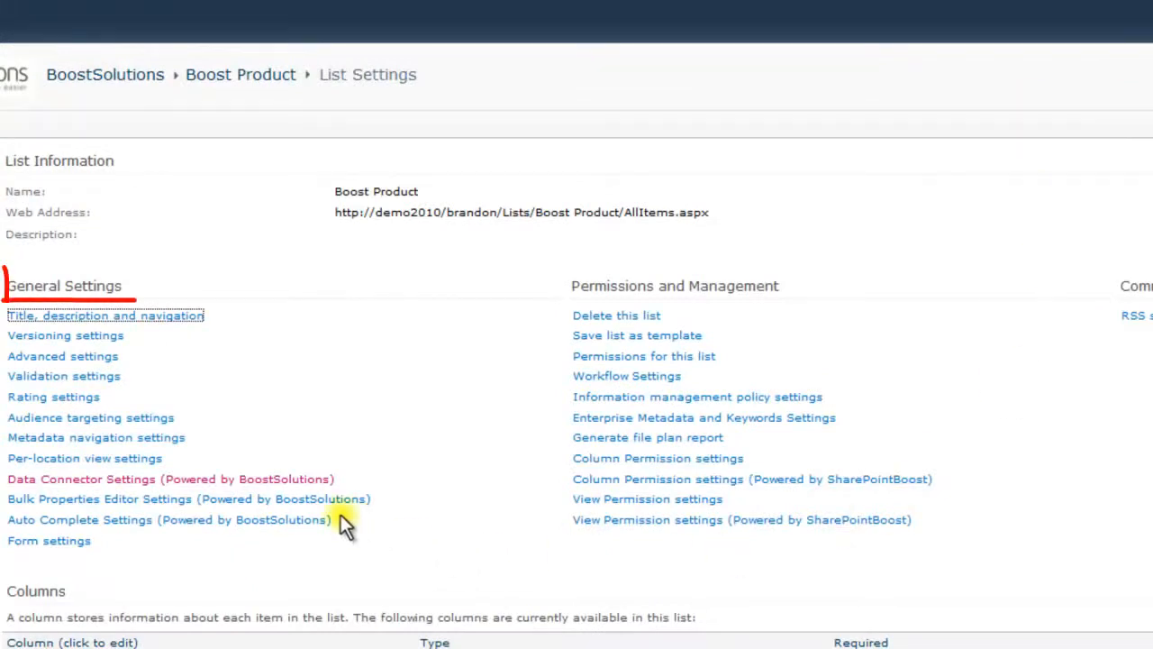
pyautogui.click(296, 482)
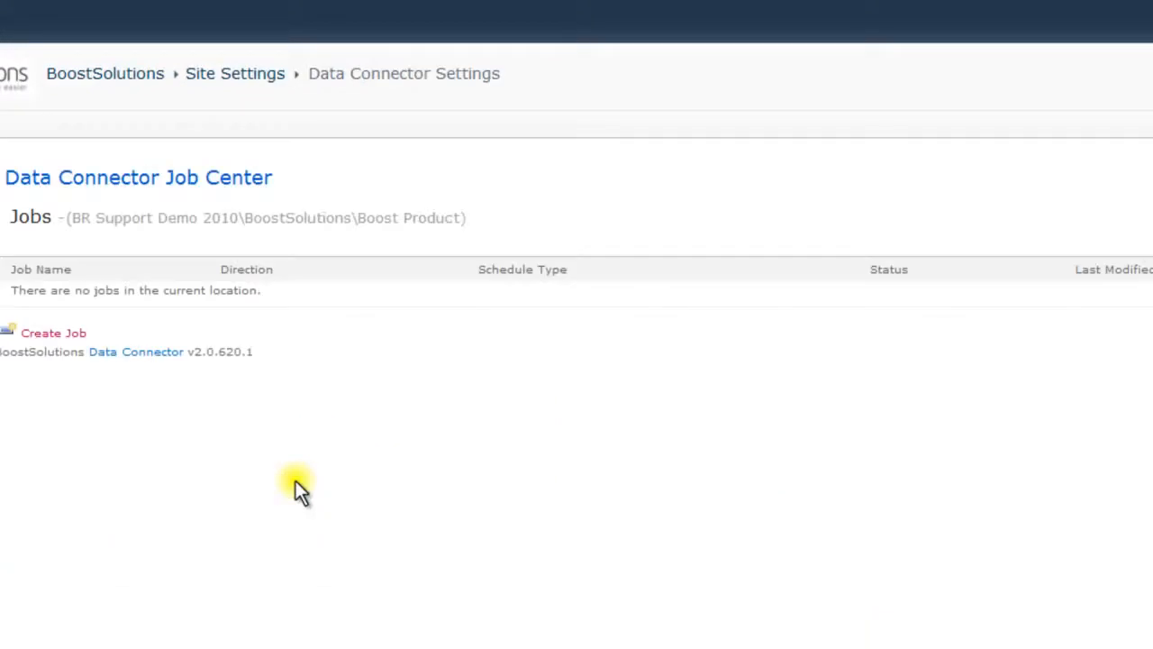
pyautogui.click(54, 333)
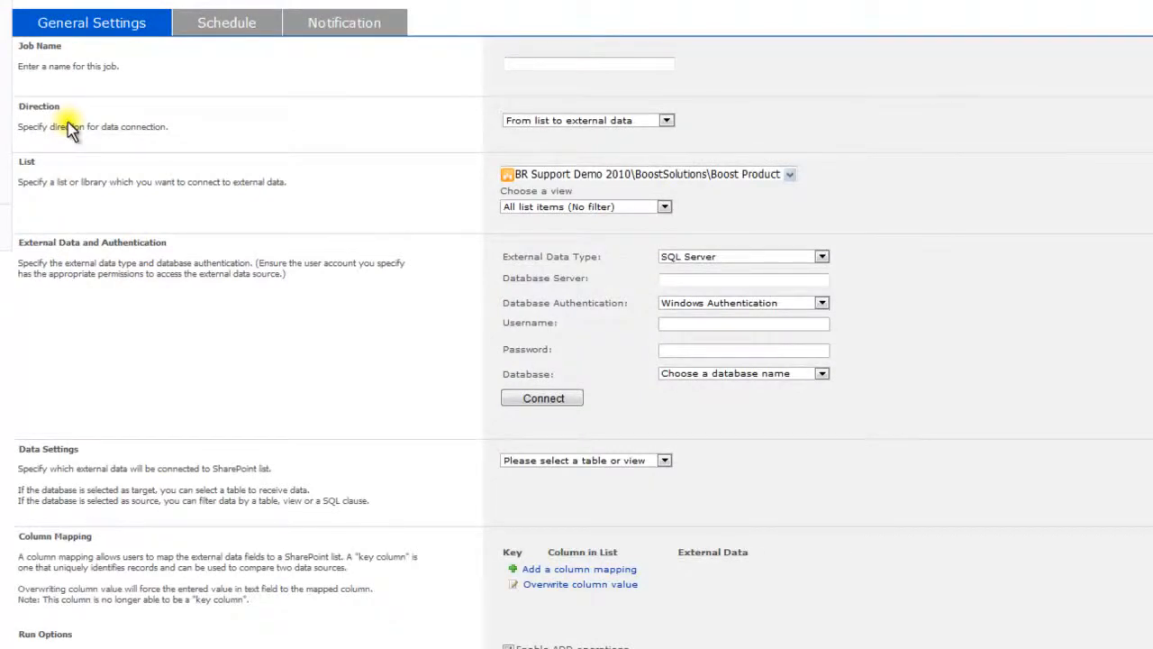
# Step: Review the job's Schedule and Notification tabs, then name the job 'test'
pyautogui.click(224, 27)
pyautogui.click(330, 26)
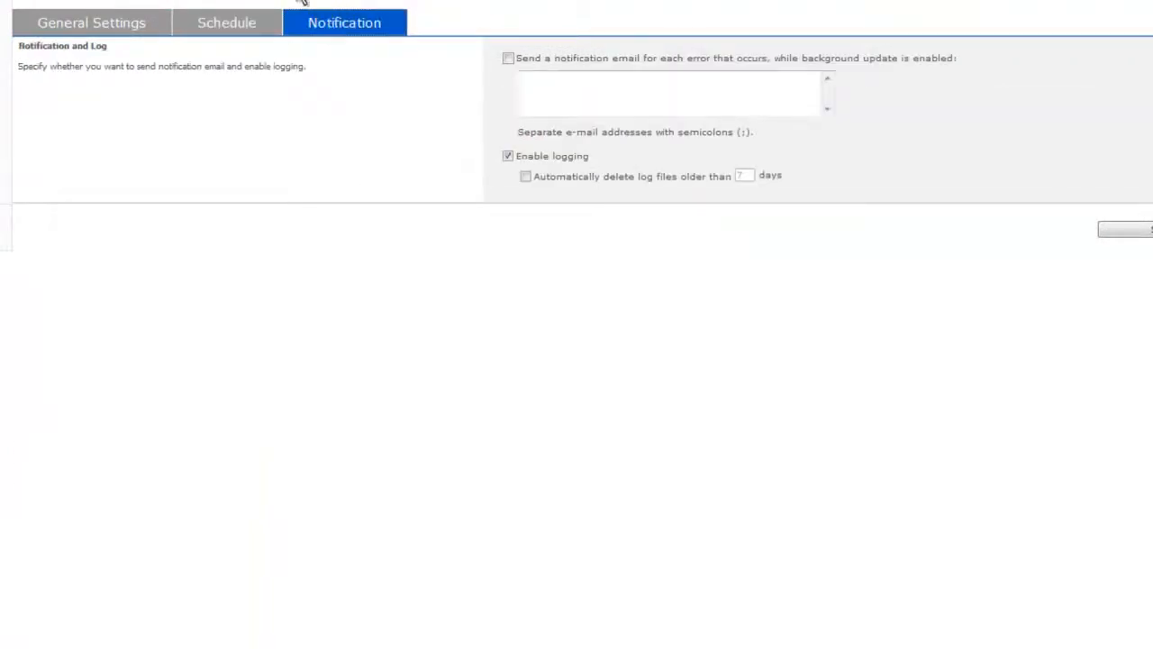
pyautogui.click(102, 28)
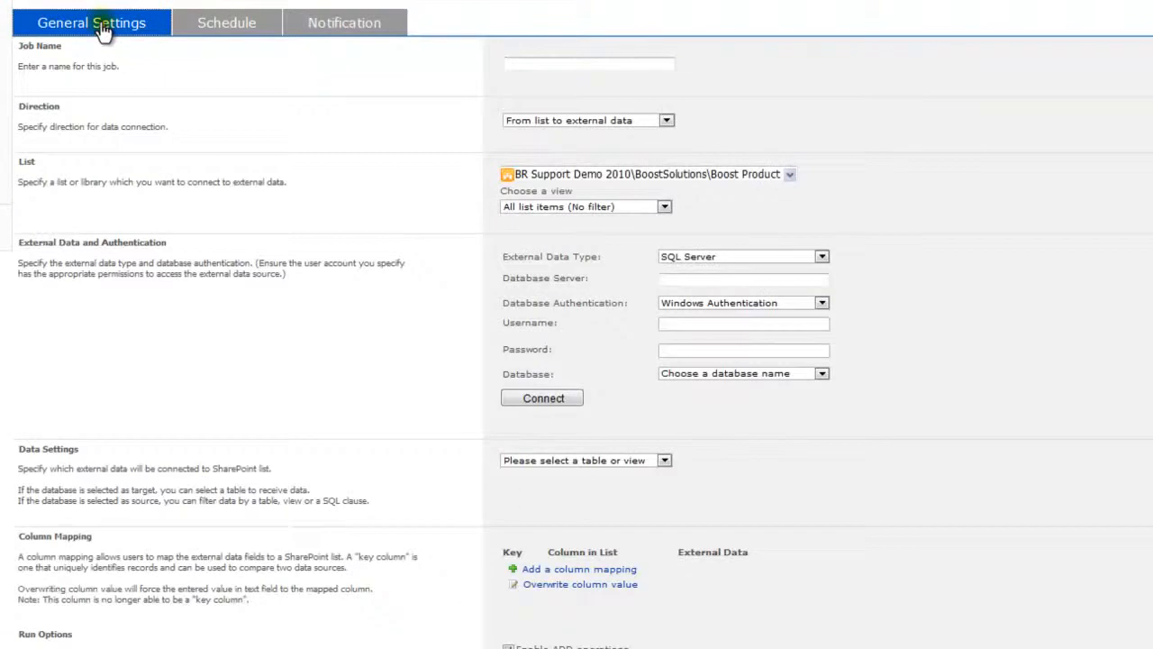
pyautogui.click(543, 63)
pyautogui.write('test')
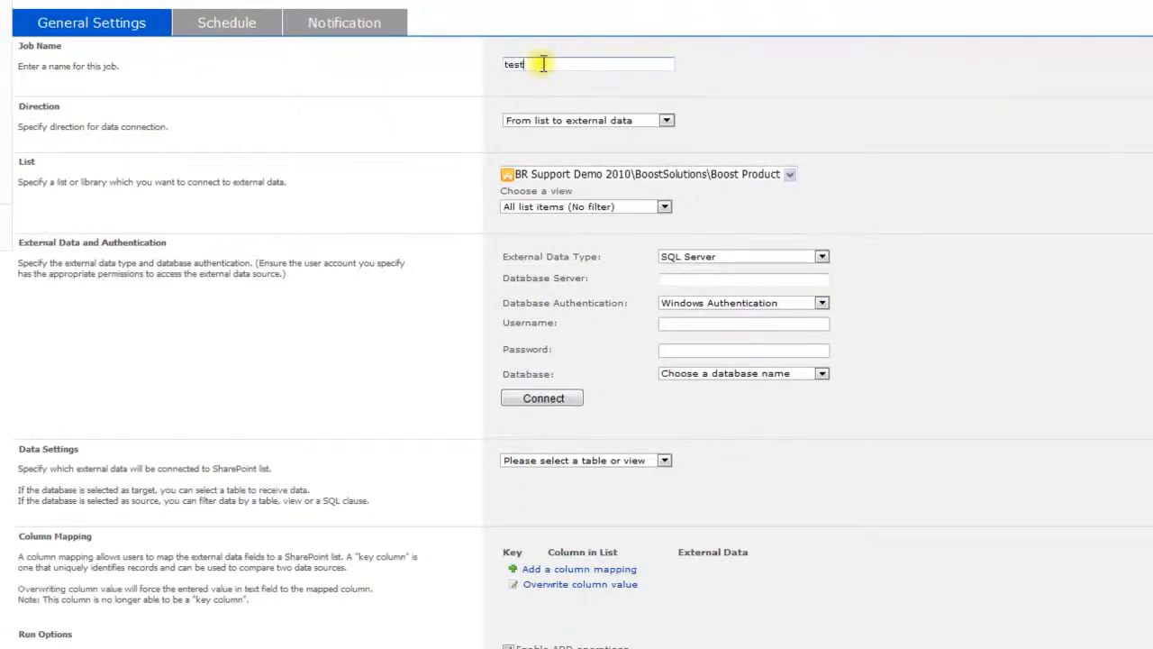
# Step: Keep list-to-external-data direction and select the Boost Product list's All Items view
pyautogui.click(669, 121)
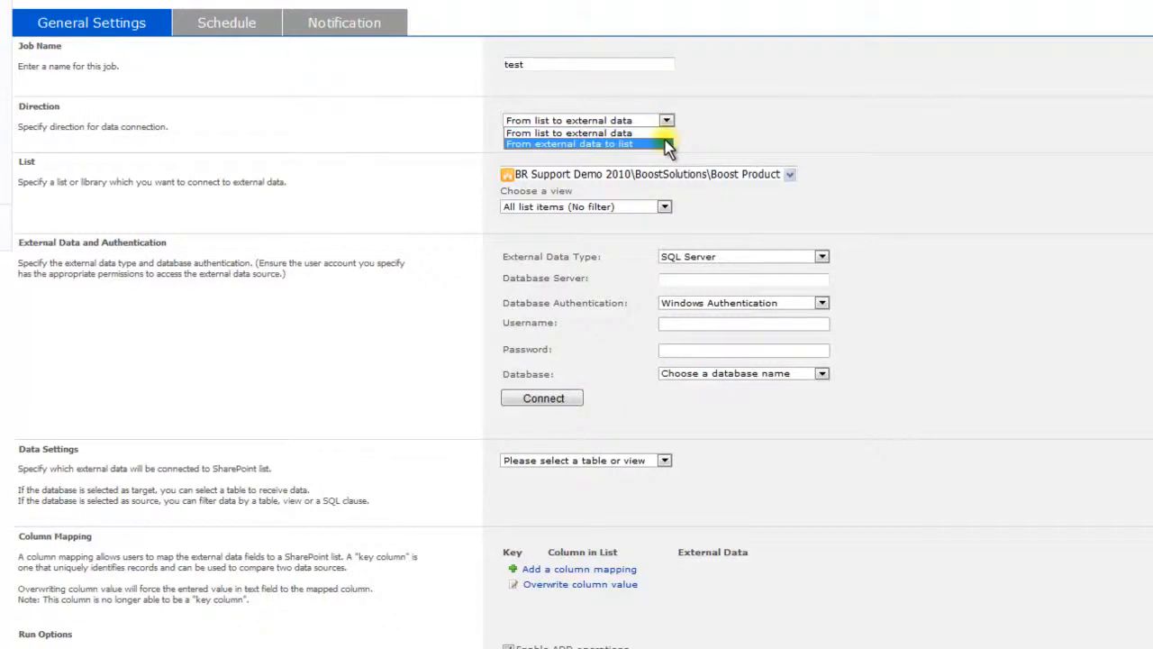
pyautogui.click(663, 133)
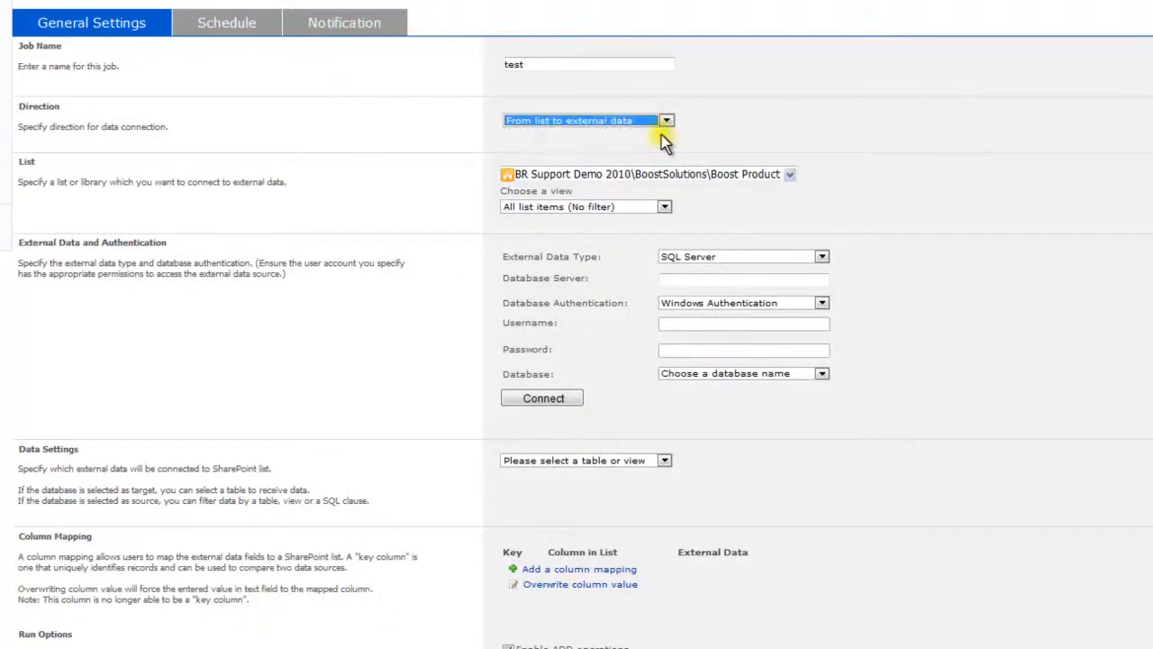
pyautogui.click(790, 176)
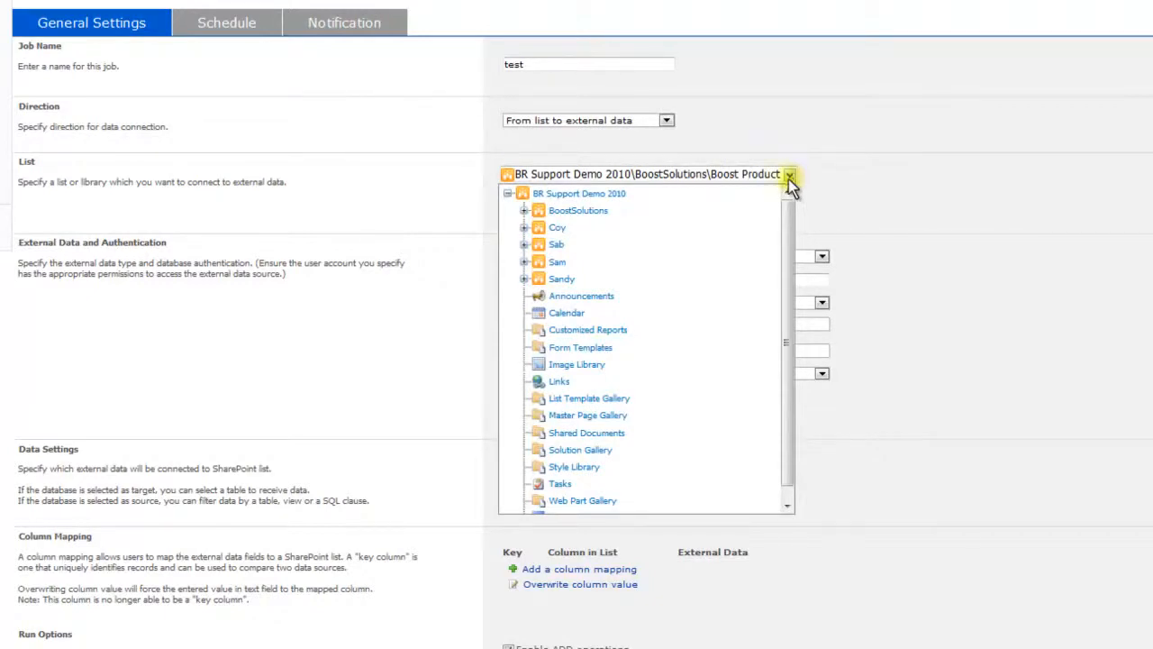
pyautogui.click(523, 211)
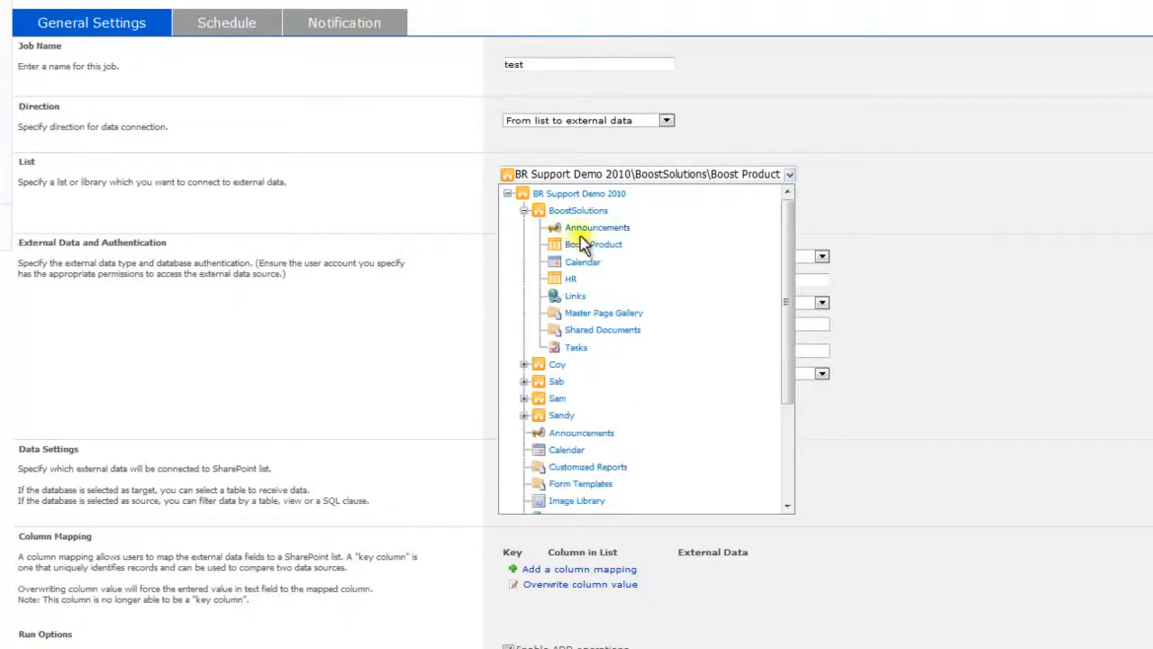
pyautogui.click(595, 249)
pyautogui.click(664, 207)
pyautogui.click(641, 226)
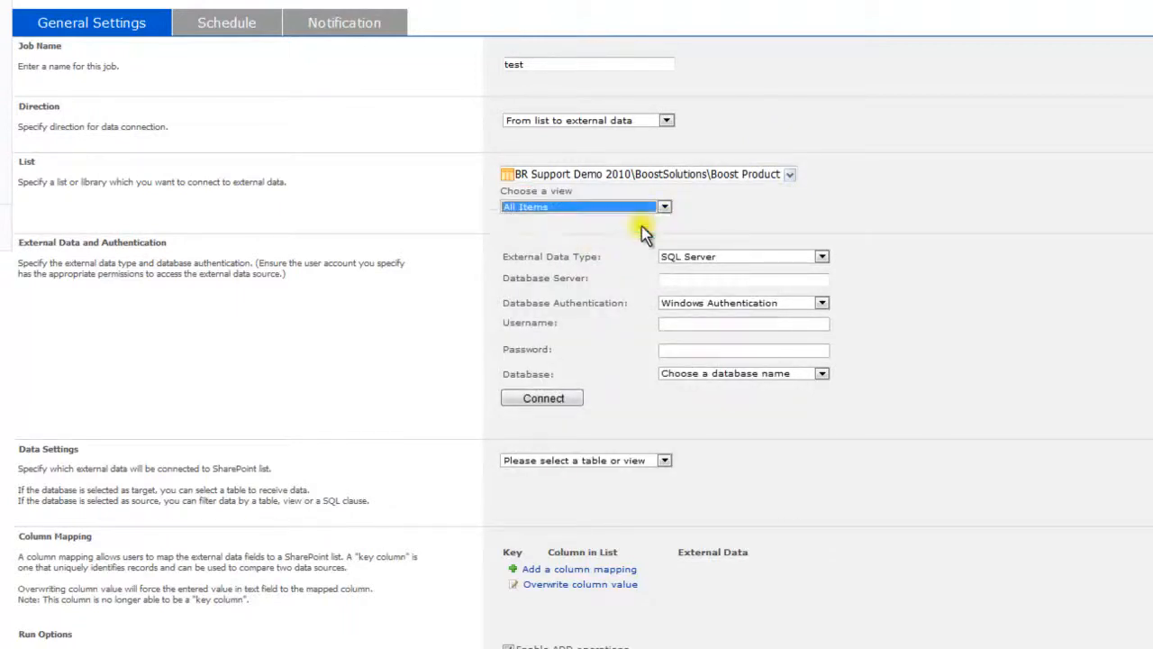
# Step: Switch the direction to 'From external data to list' and choose 'Create a new list'
pyautogui.click(667, 121)
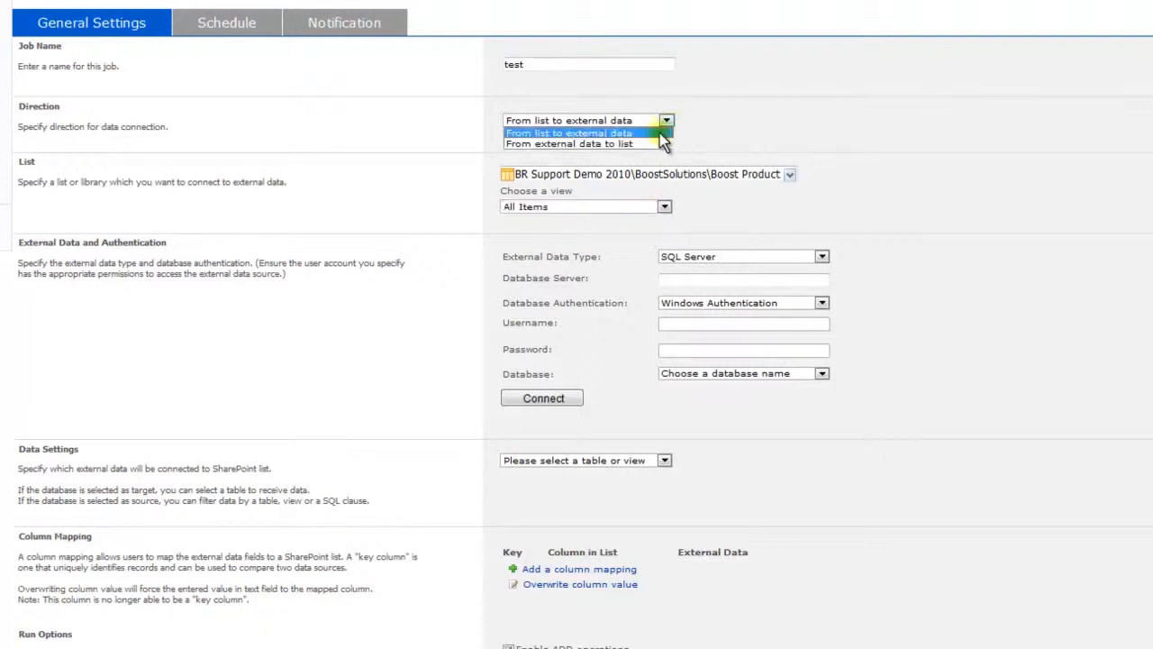
pyautogui.click(653, 141)
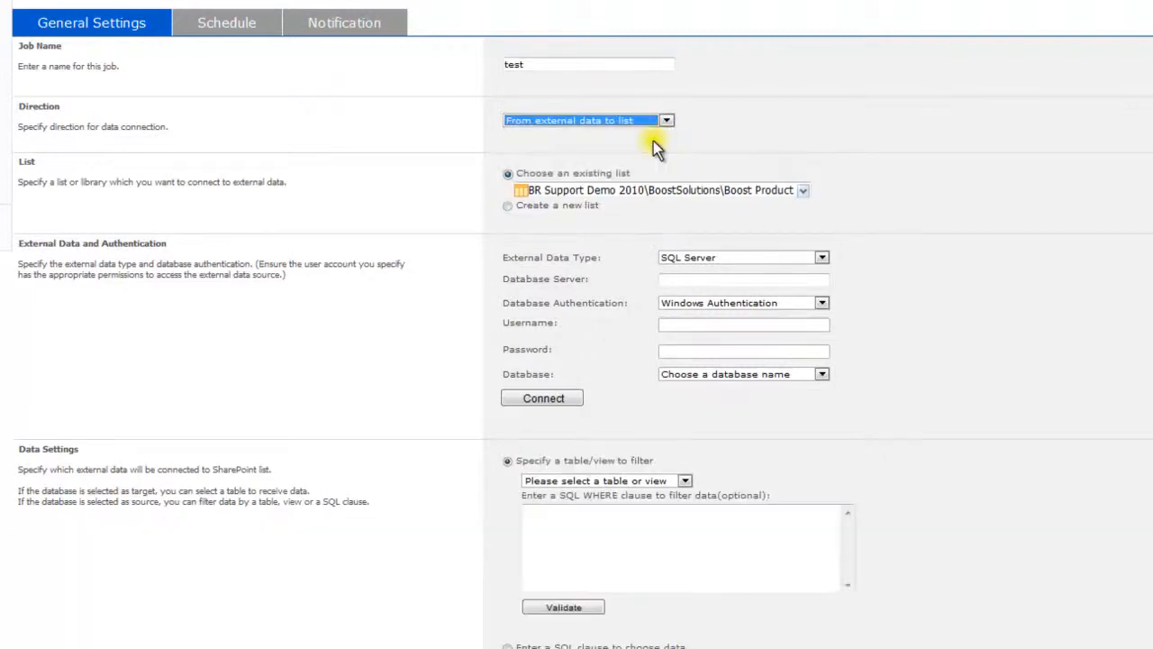
pyautogui.click(802, 191)
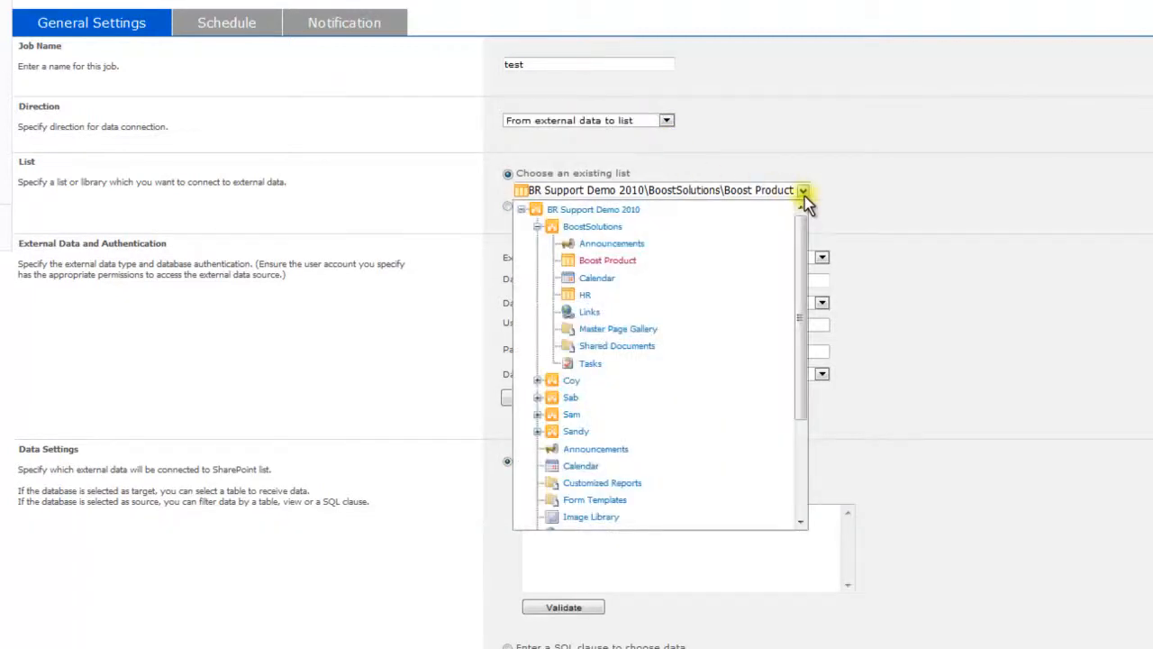
pyautogui.click(608, 261)
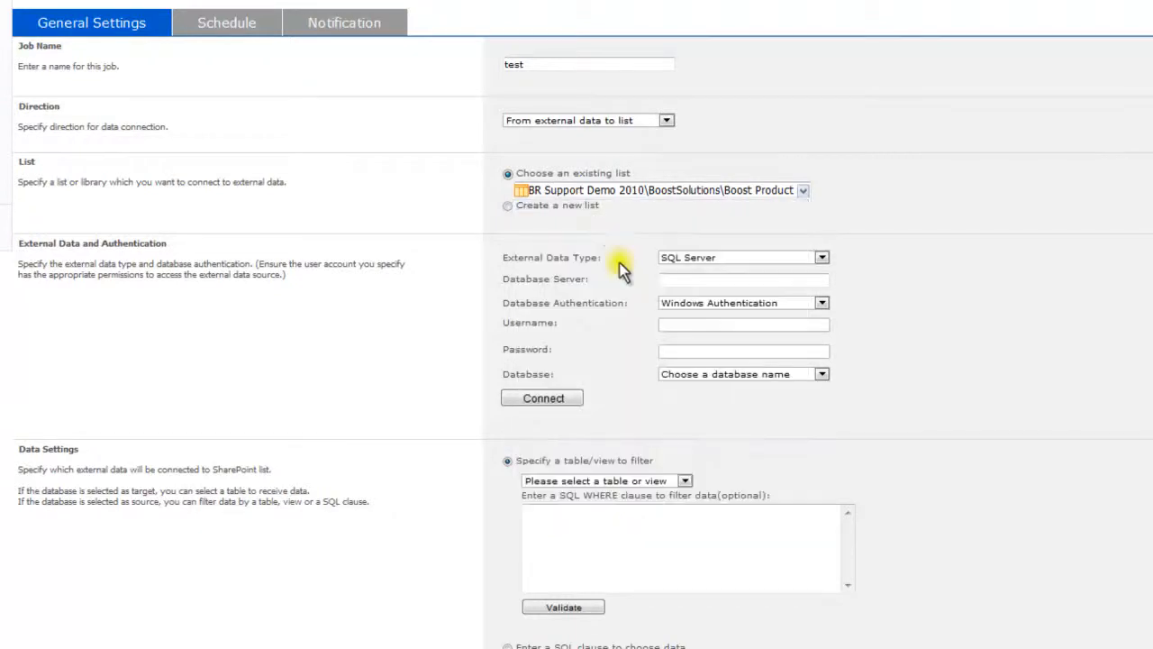
pyautogui.click(508, 207)
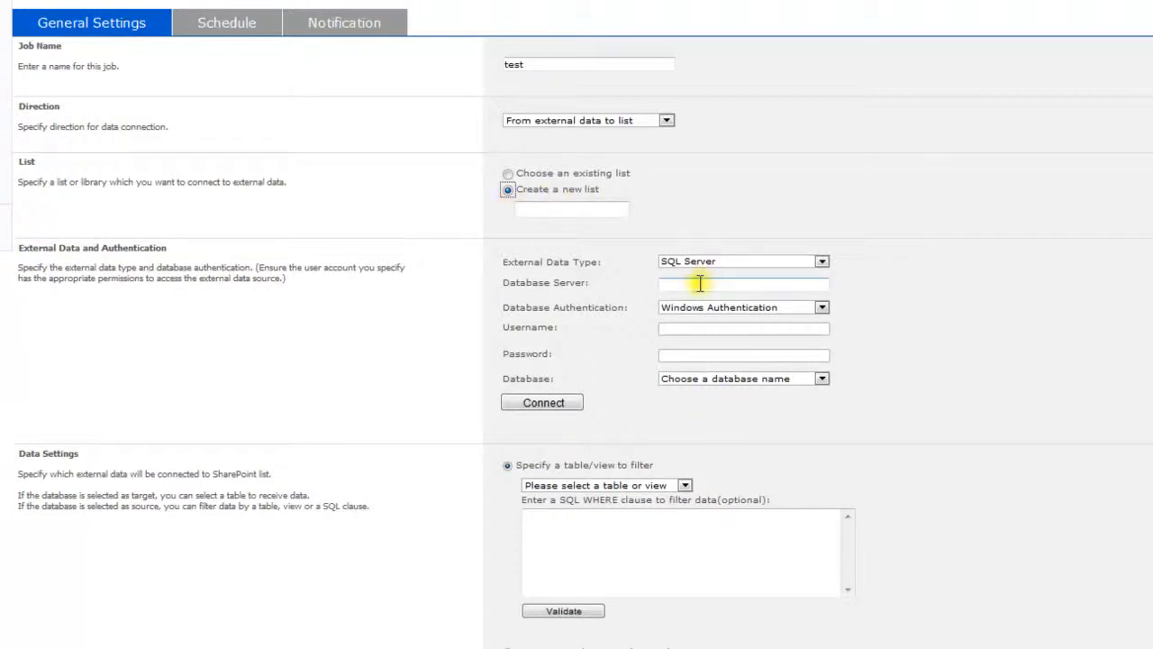
# Step: Use SQL Server at 192.168.6.201 with Windows Authentication
pyautogui.click(822, 262)
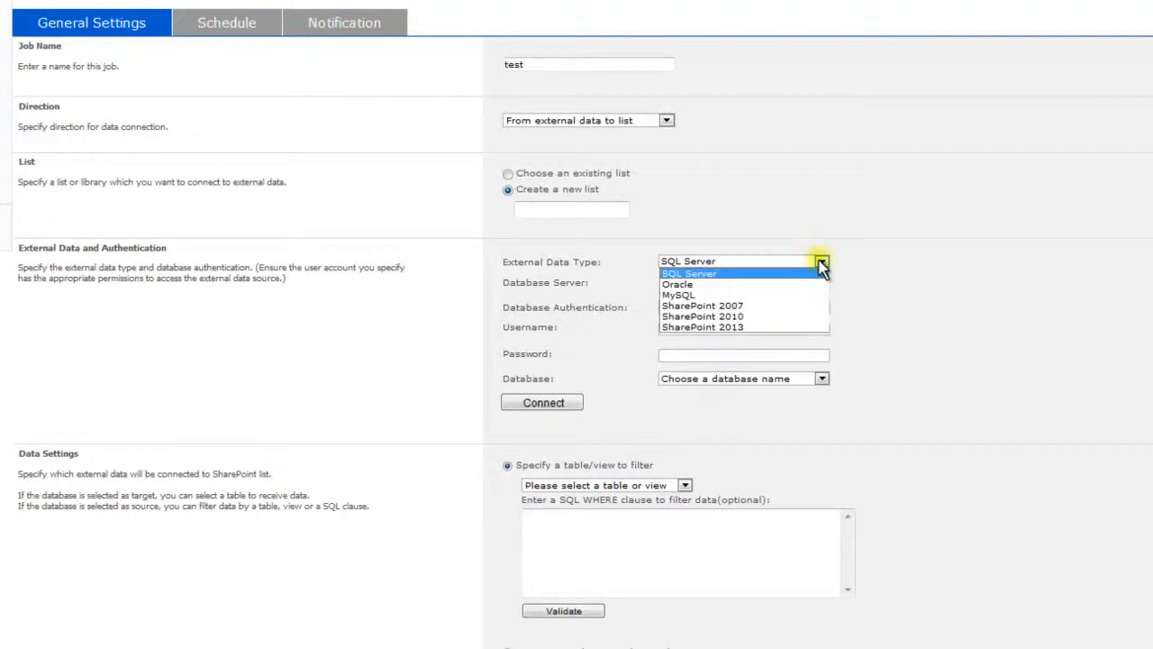
pyautogui.click(847, 278)
pyautogui.click(787, 284)
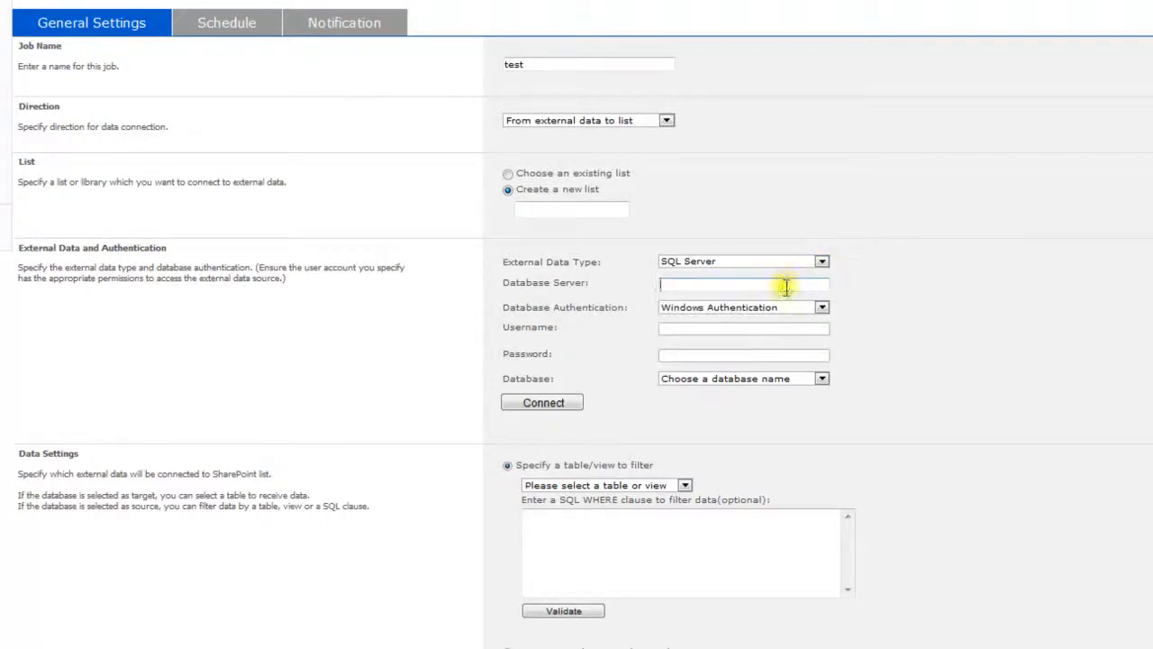
pyautogui.write('192.168.6.201')
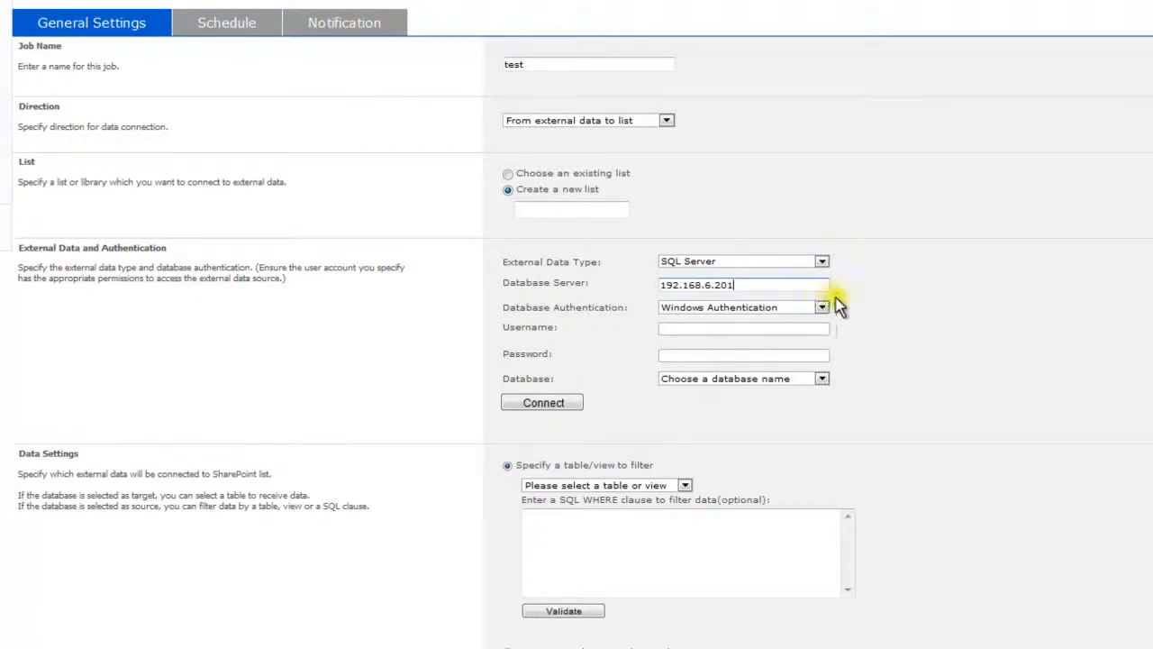
pyautogui.click(825, 306)
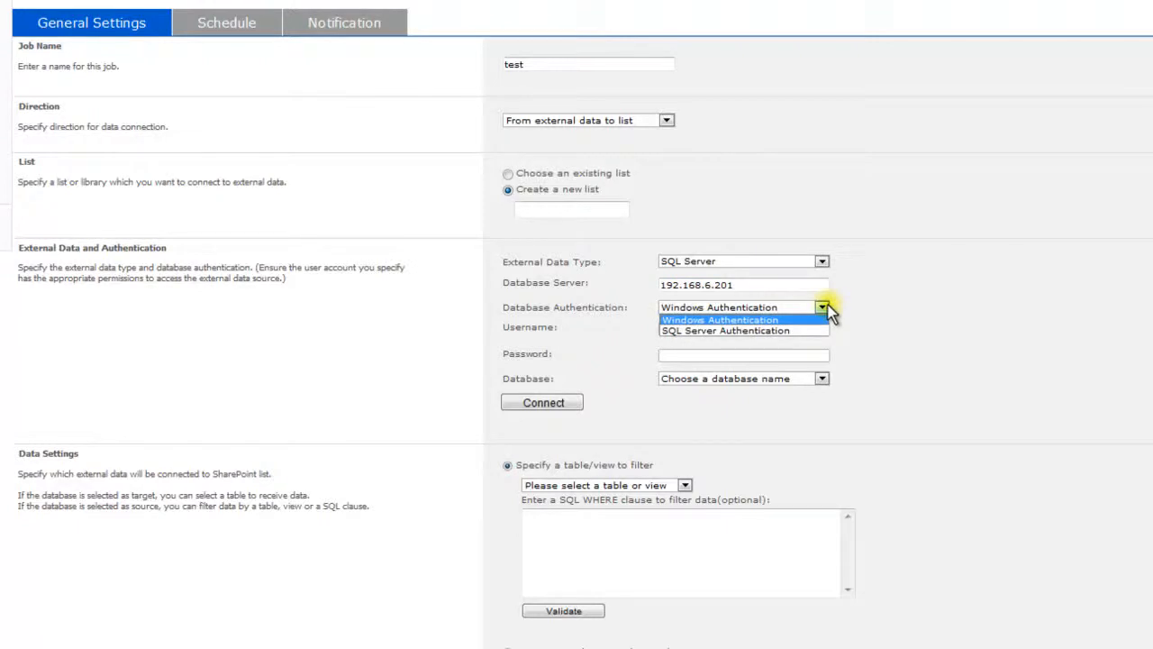
pyautogui.click(828, 306)
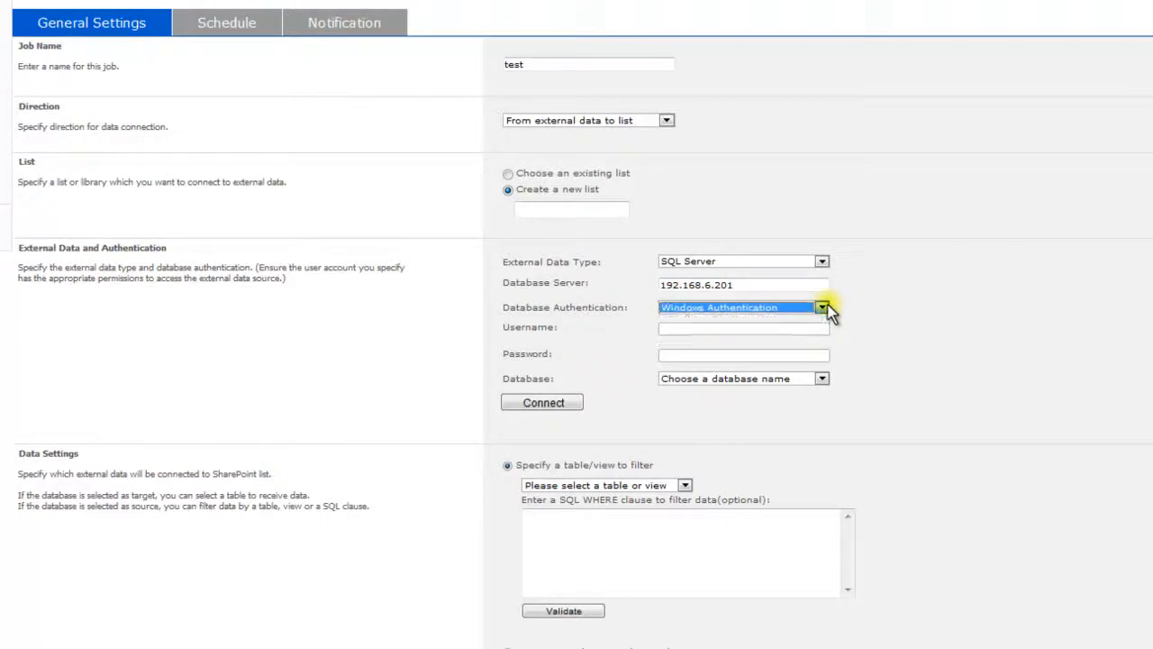
# Step: Connect to the server and choose the Boost database
pyautogui.moveTo(565, 329); pyautogui.dragTo(516, 355)
pyautogui.click(564, 357)
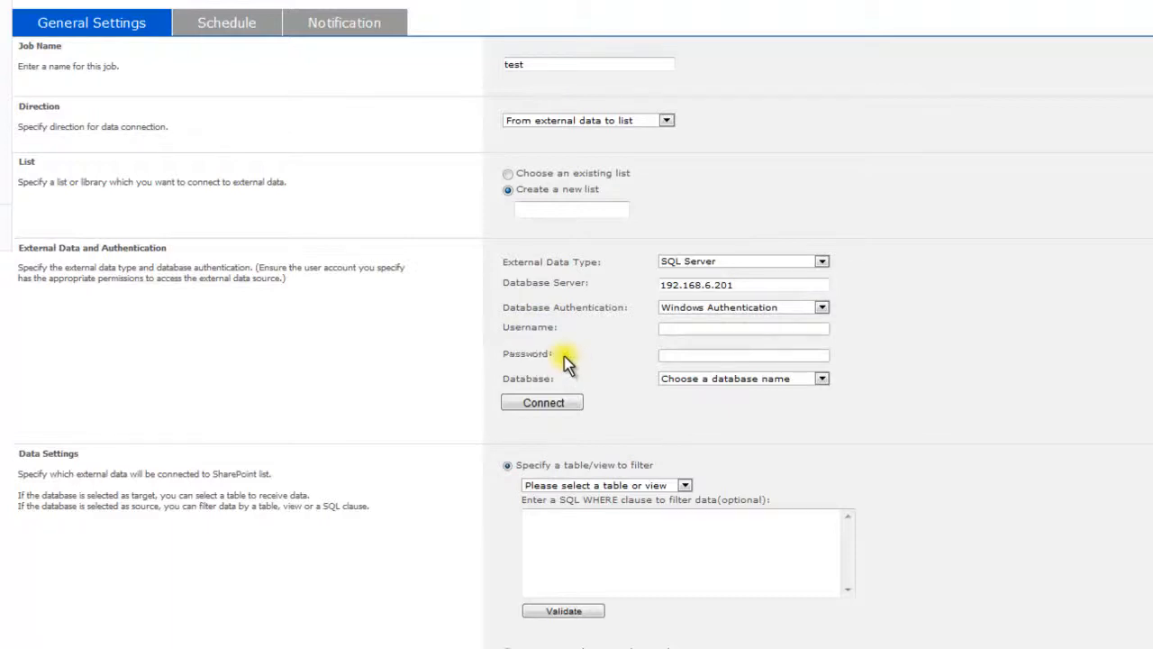
pyautogui.click(562, 401)
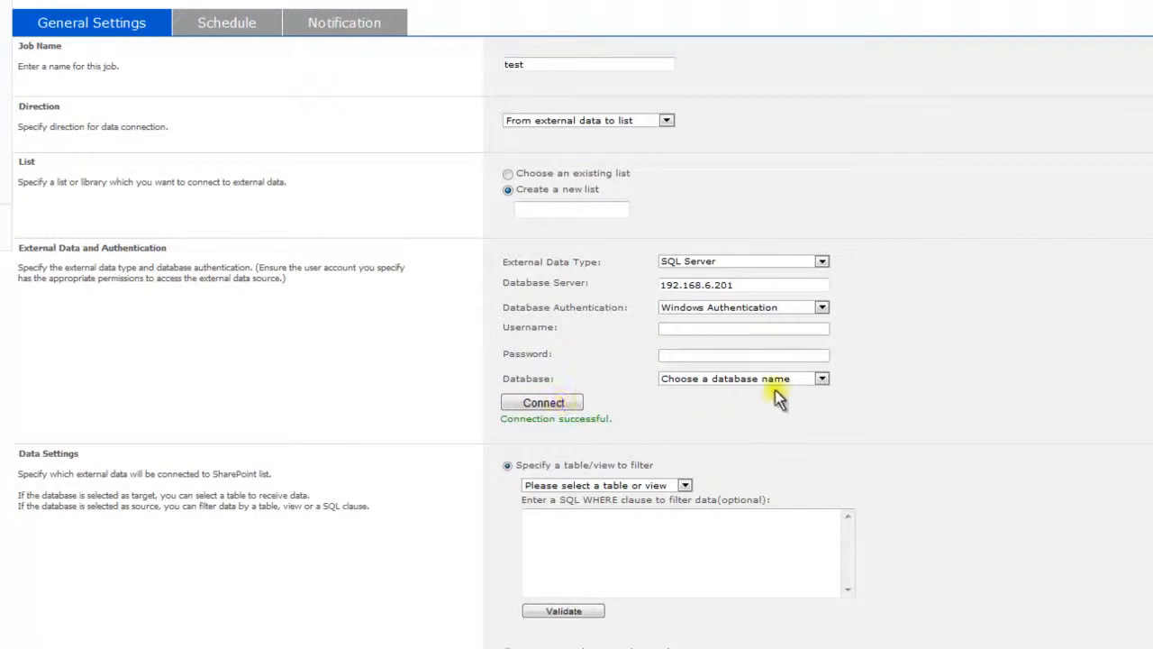
pyautogui.moveTo(632, 418); pyautogui.dragTo(501, 420)
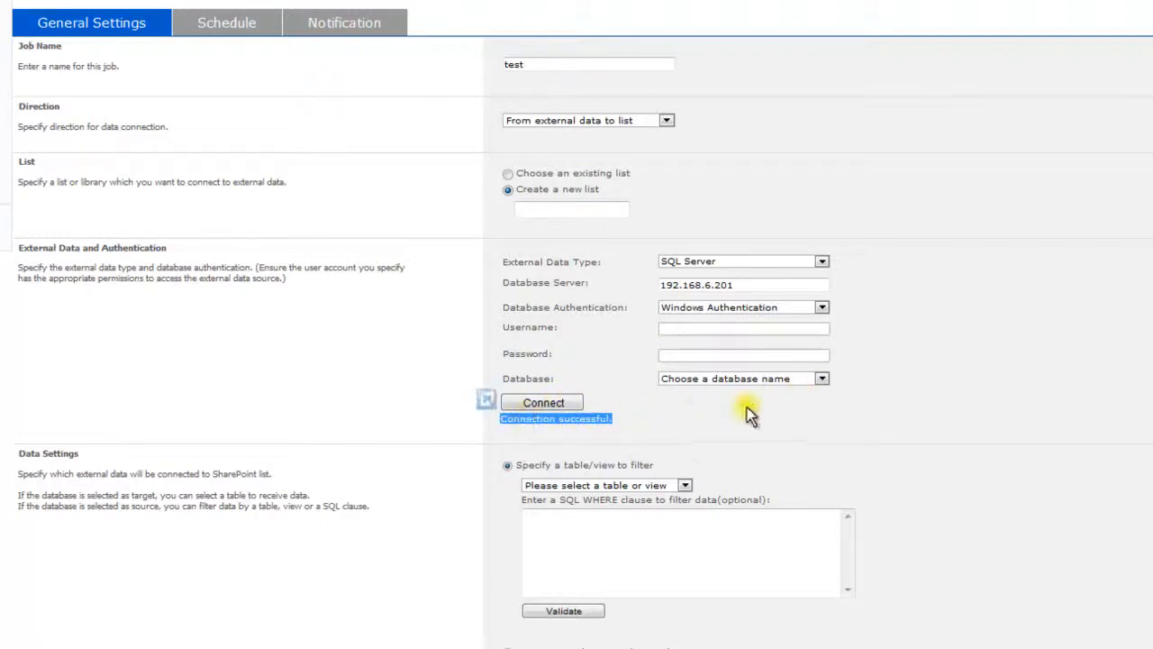
pyautogui.click(818, 380)
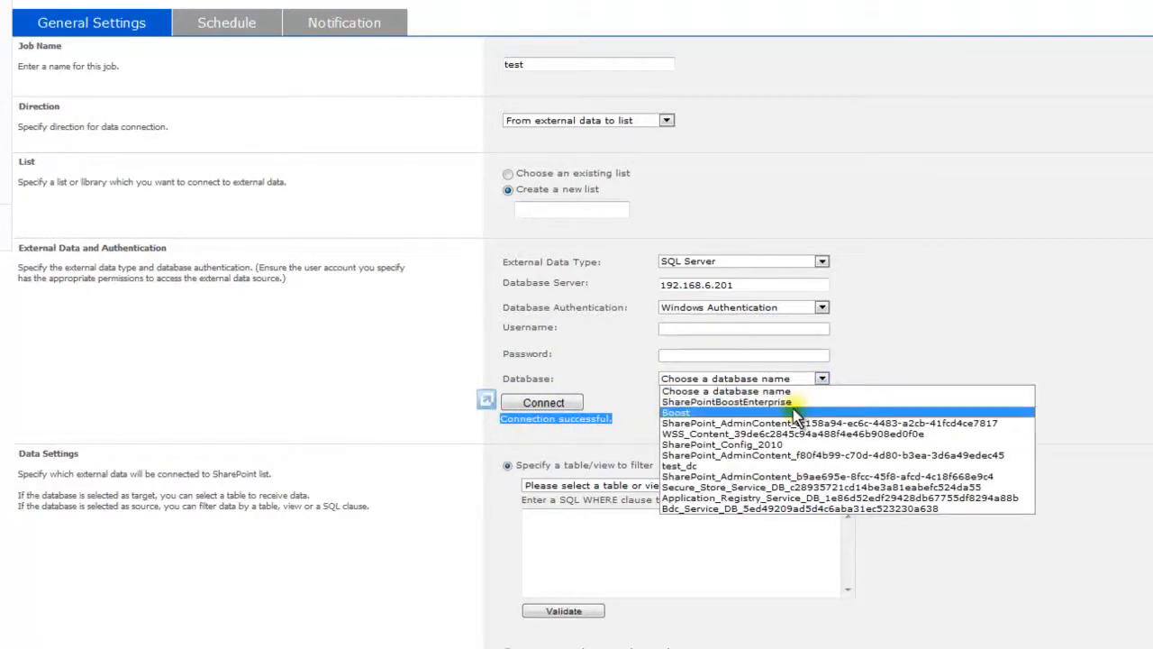
pyautogui.click(796, 406)
pyautogui.click(793, 408)
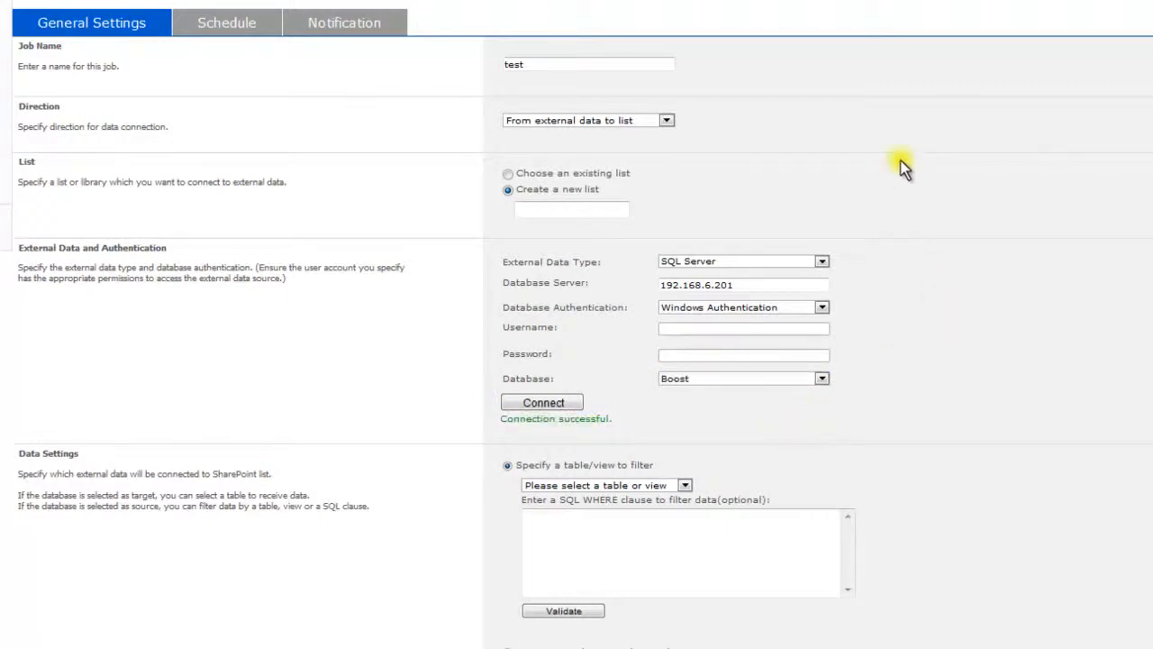
# Step: Set the direction to 'From list to external data' and check the table choices
pyautogui.click(674, 120)
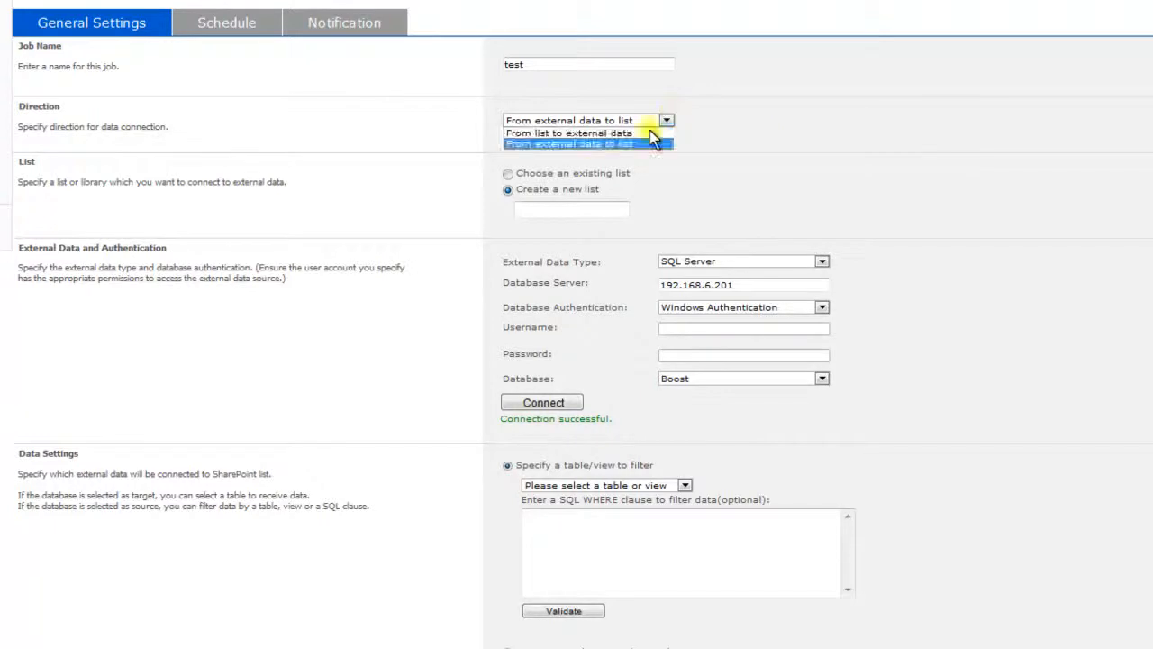
pyautogui.click(645, 133)
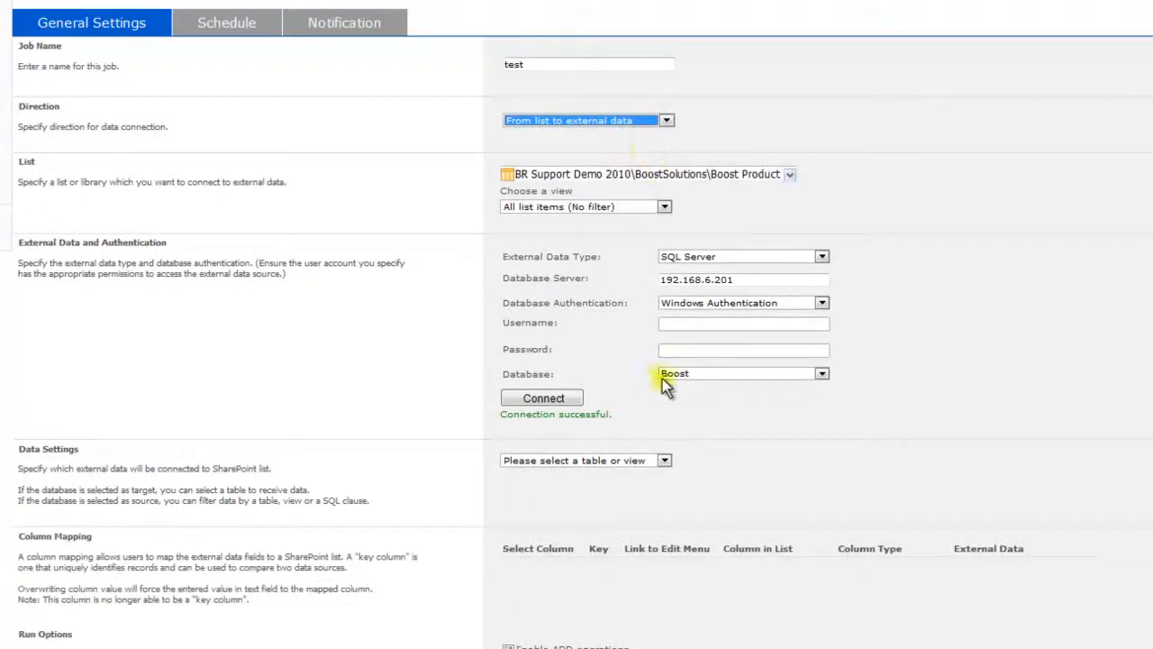
pyautogui.click(665, 460)
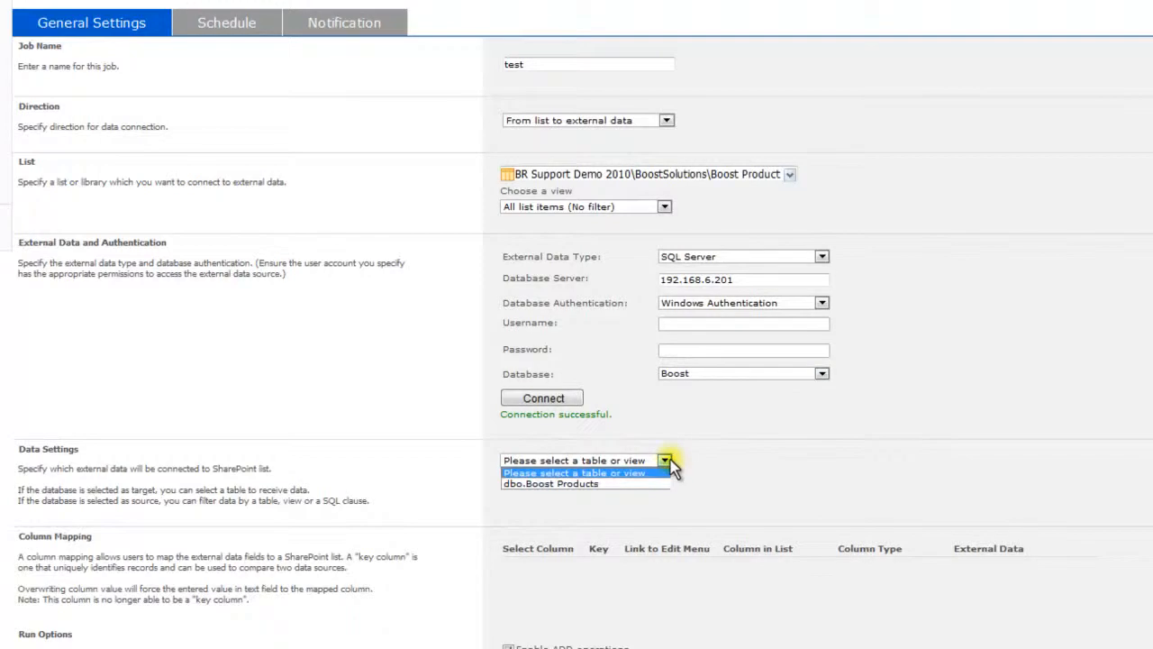
pyautogui.click(667, 424)
# Step: Switch direction to external data into the list and inspect the table choices and WHERE filter
pyautogui.click(666, 120)
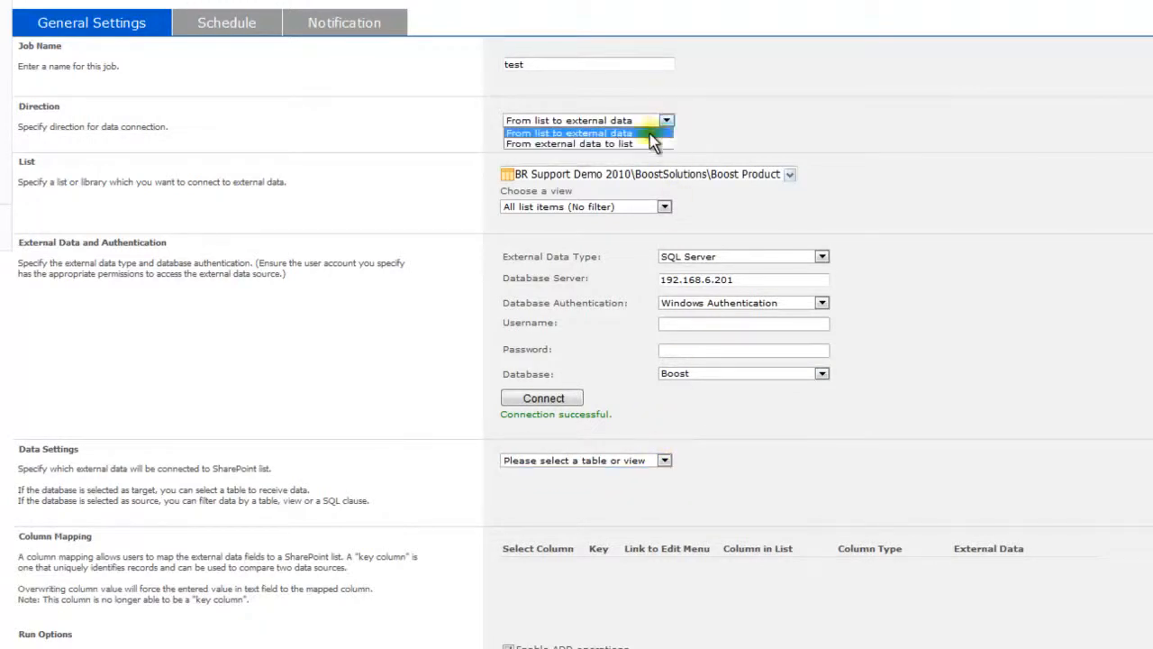
pyautogui.click(645, 144)
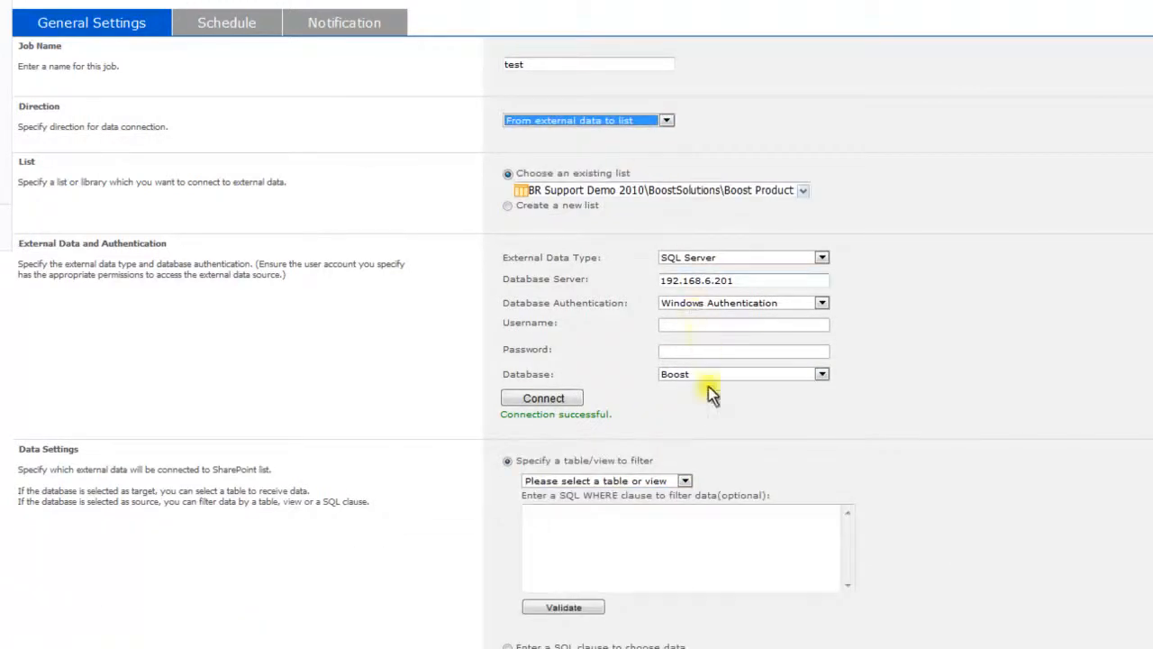
pyautogui.click(685, 481)
pyautogui.click(685, 481)
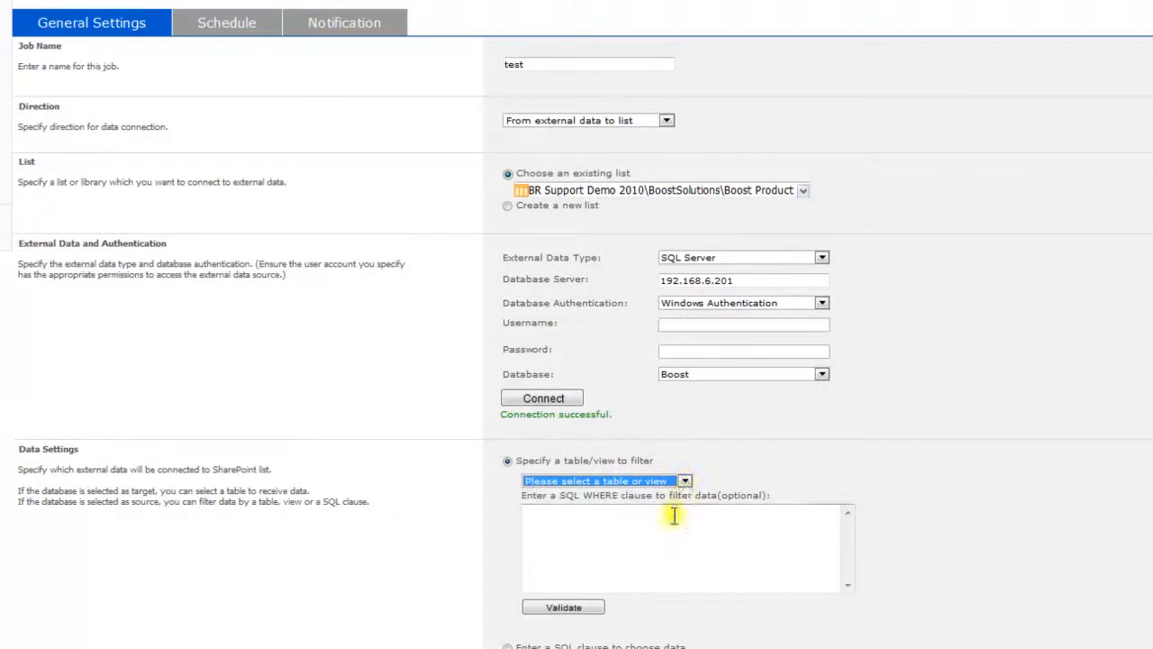
pyautogui.click(670, 512)
pyautogui.moveTo(560, 495); pyautogui.dragTo(615, 497)
pyautogui.click(643, 470)
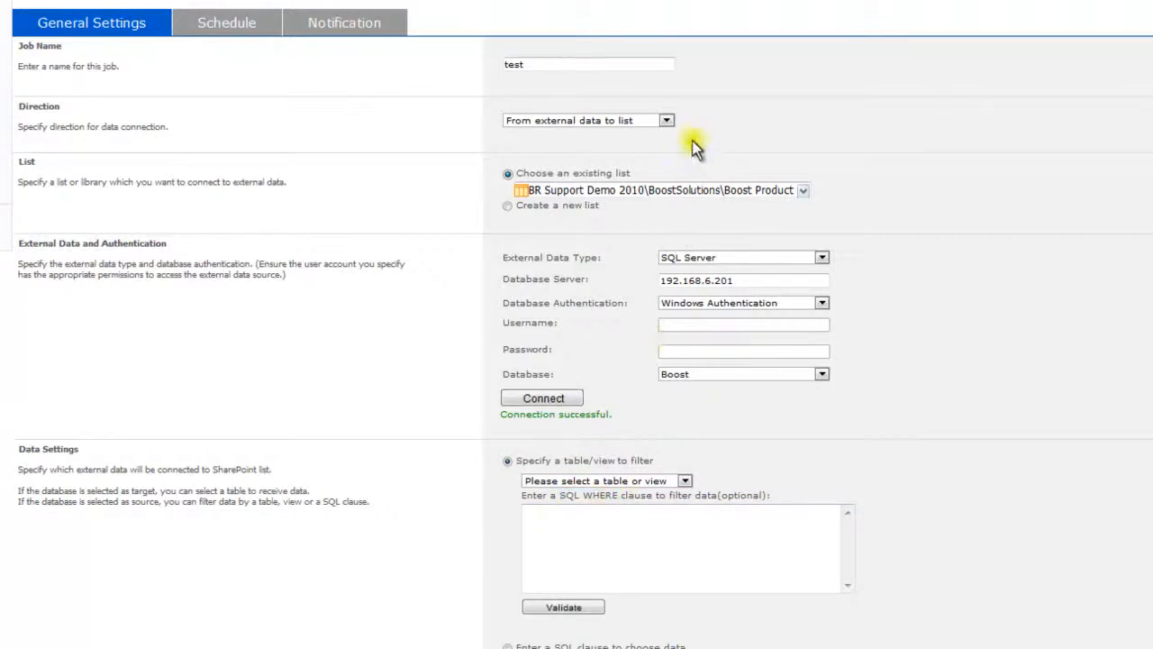
# Step: Sync from list to external data again, sourcing the Boost Product list's All Items view
pyautogui.click(666, 121)
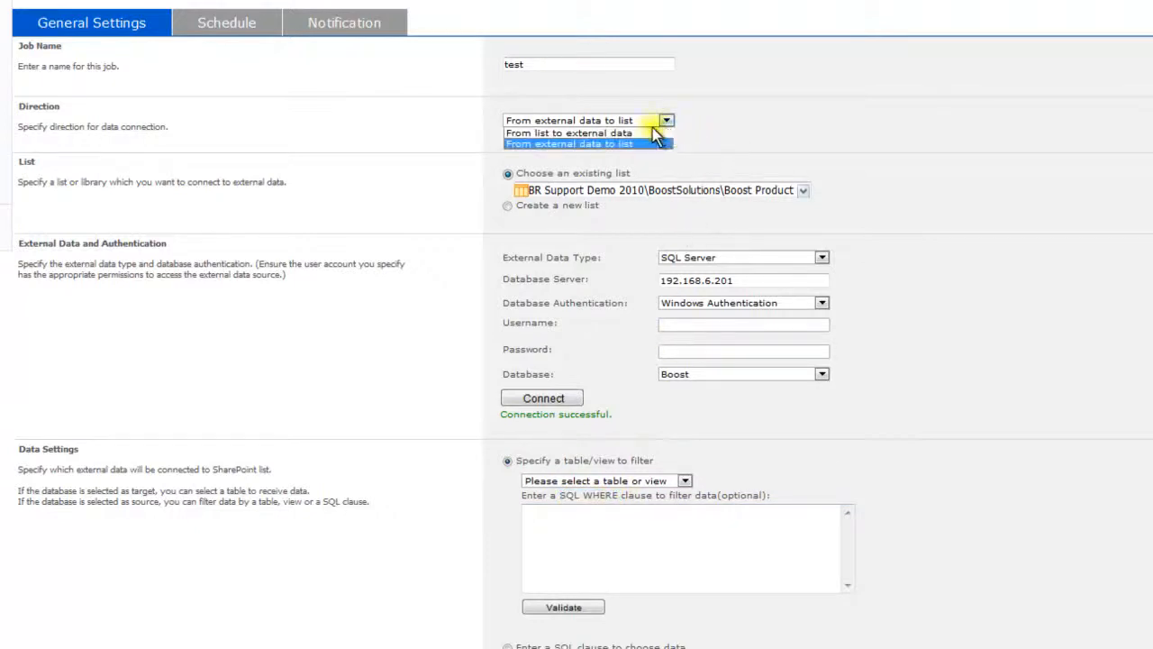
pyautogui.click(651, 132)
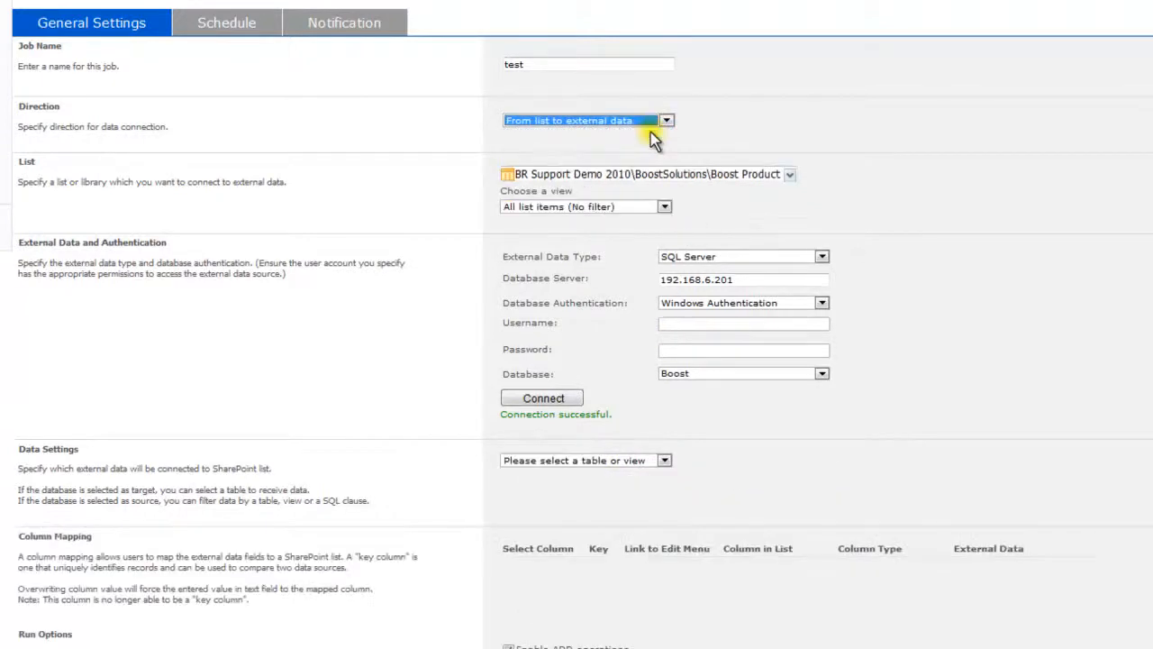
pyautogui.click(789, 176)
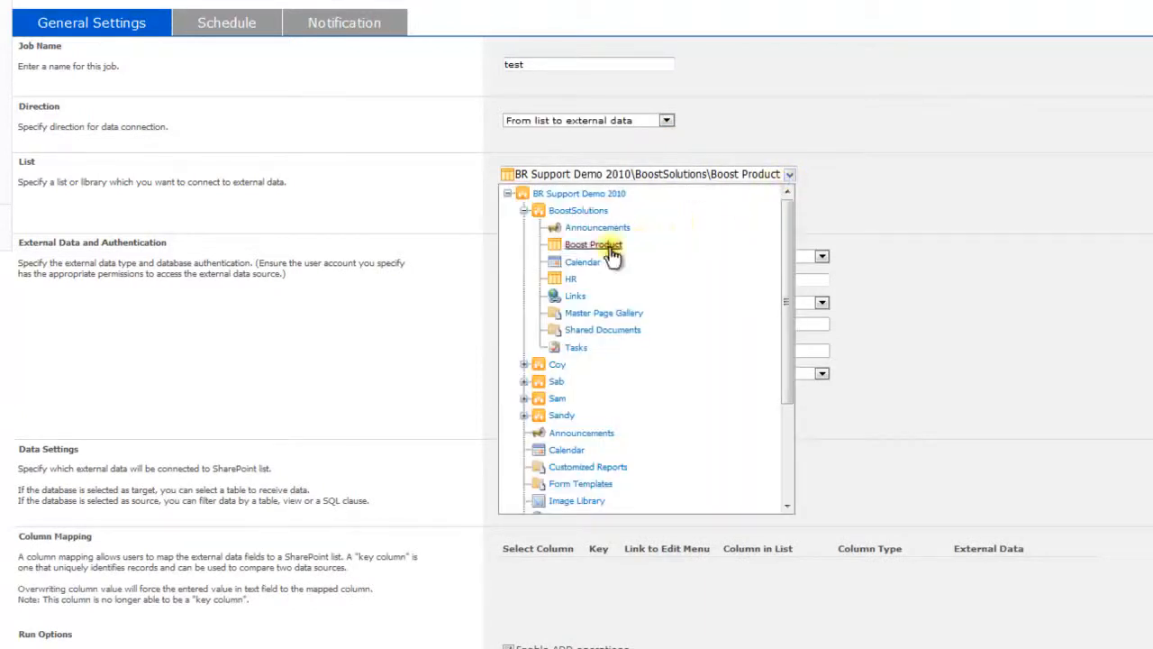
pyautogui.click(593, 245)
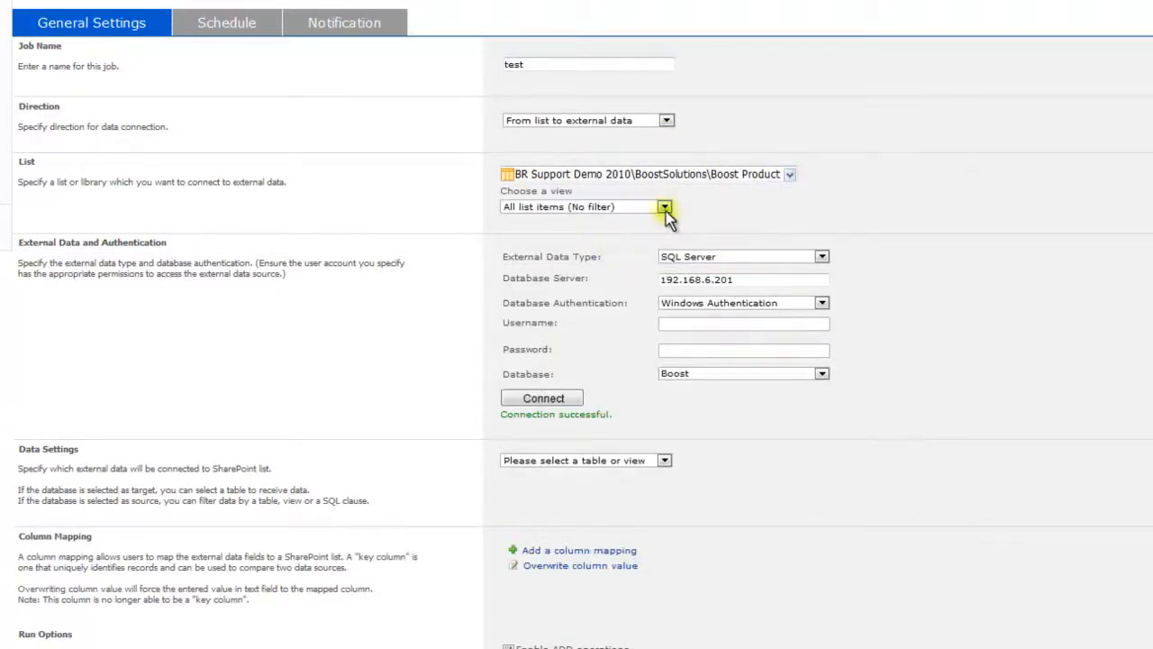
pyautogui.click(664, 207)
pyautogui.click(646, 225)
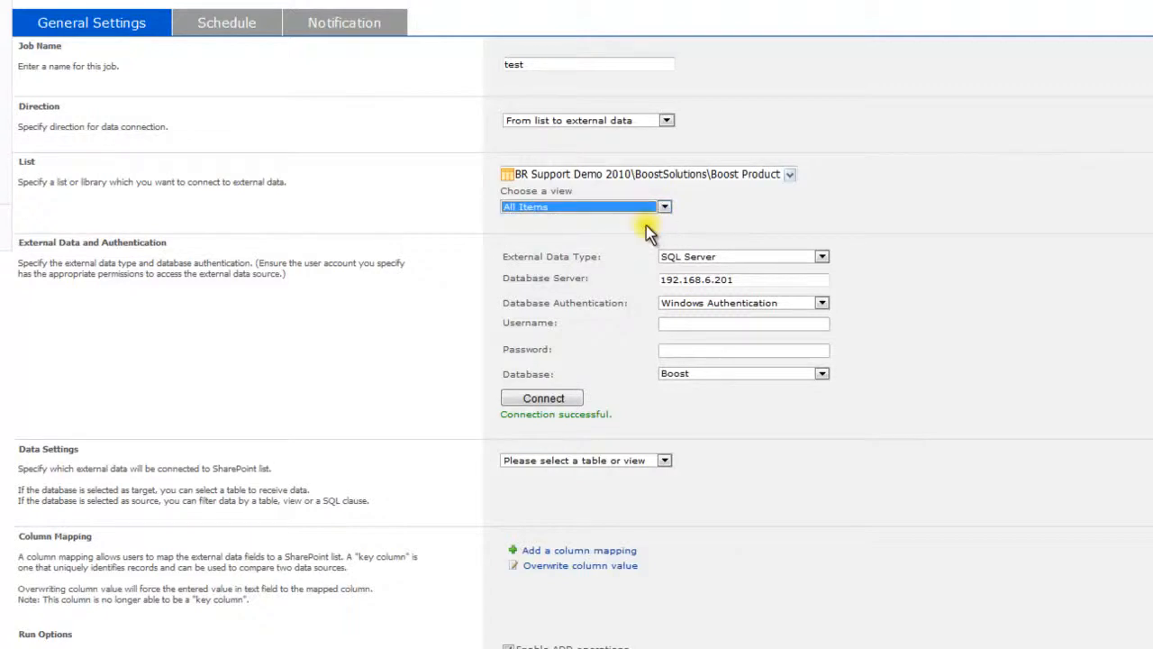
# Step: Reconnect to the server and keep Boost as the database
pyautogui.click(566, 398)
pyautogui.click(719, 374)
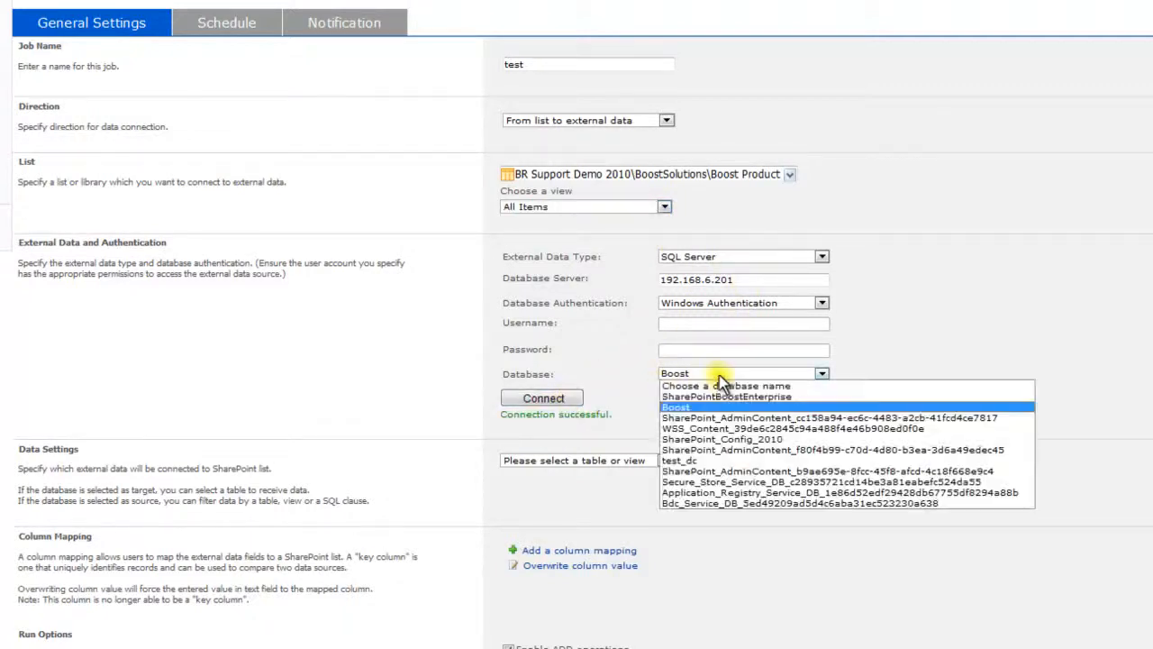
pyautogui.click(705, 408)
pyautogui.click(664, 461)
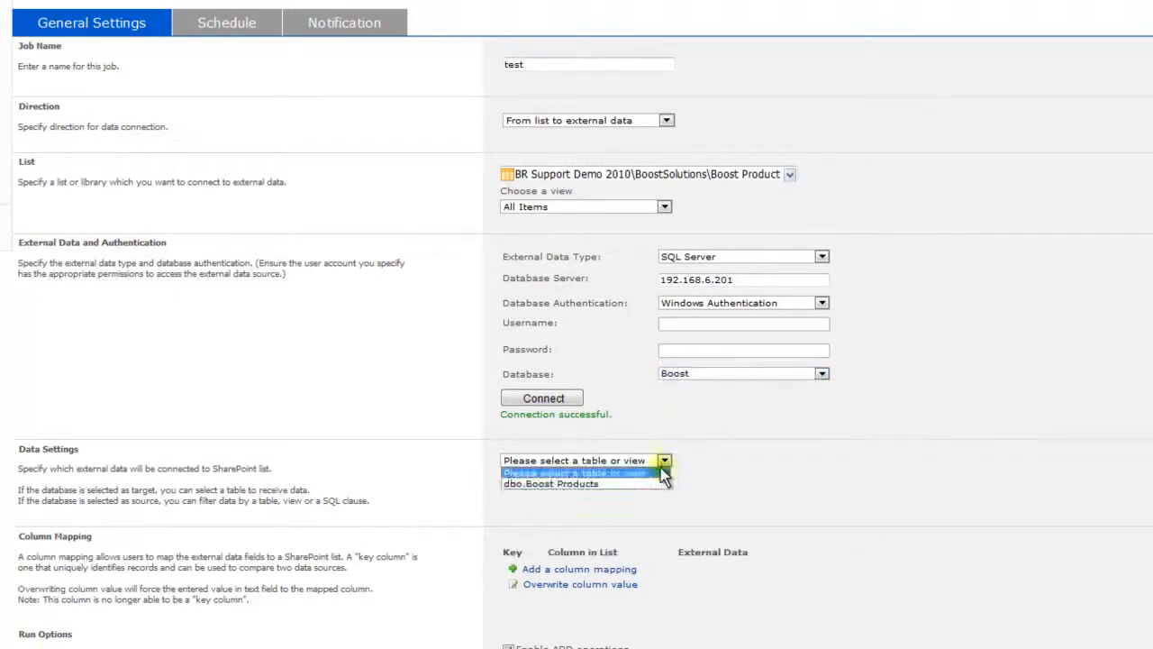
# Step: Choose dbo.Boost Products as the target table and review the column mappings
pyautogui.click(655, 481)
pyautogui.click(984, 495)
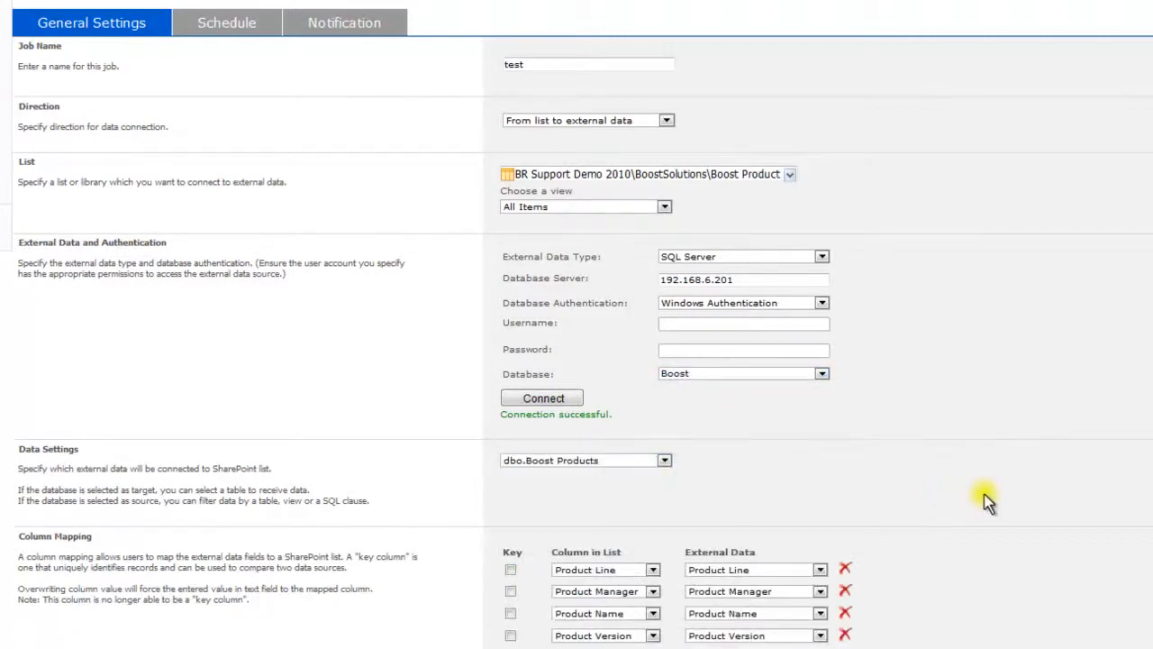
pyautogui.scroll(-3, 984, 497)
pyautogui.scroll(2, 984, 500)
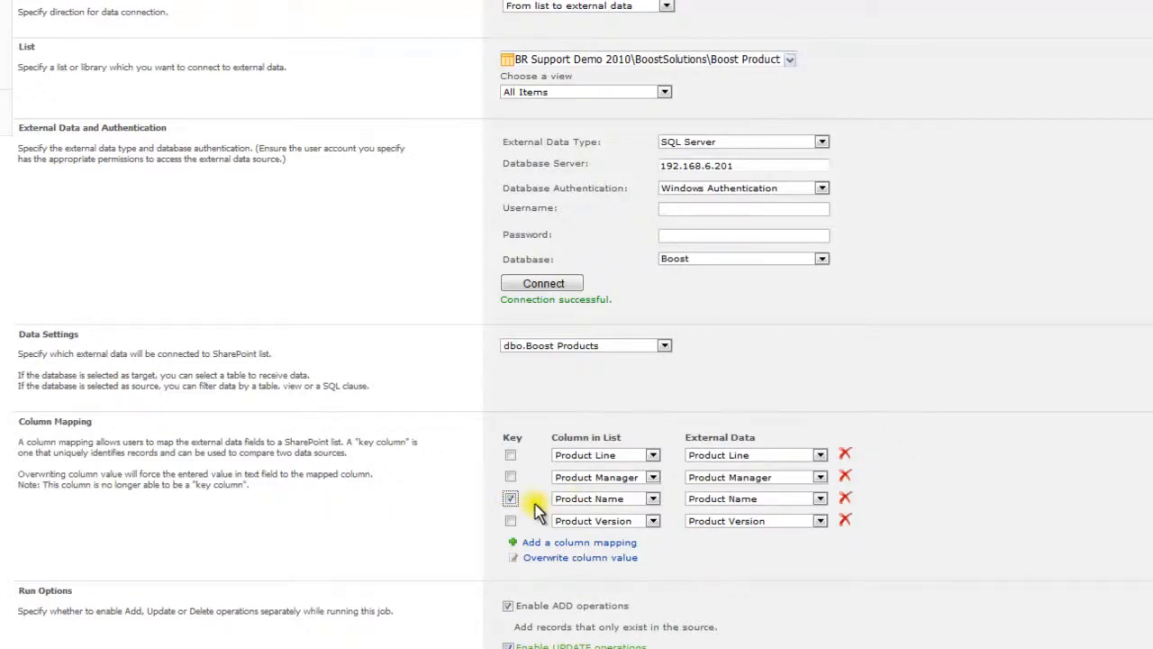
pyautogui.scroll(-3, 535, 503)
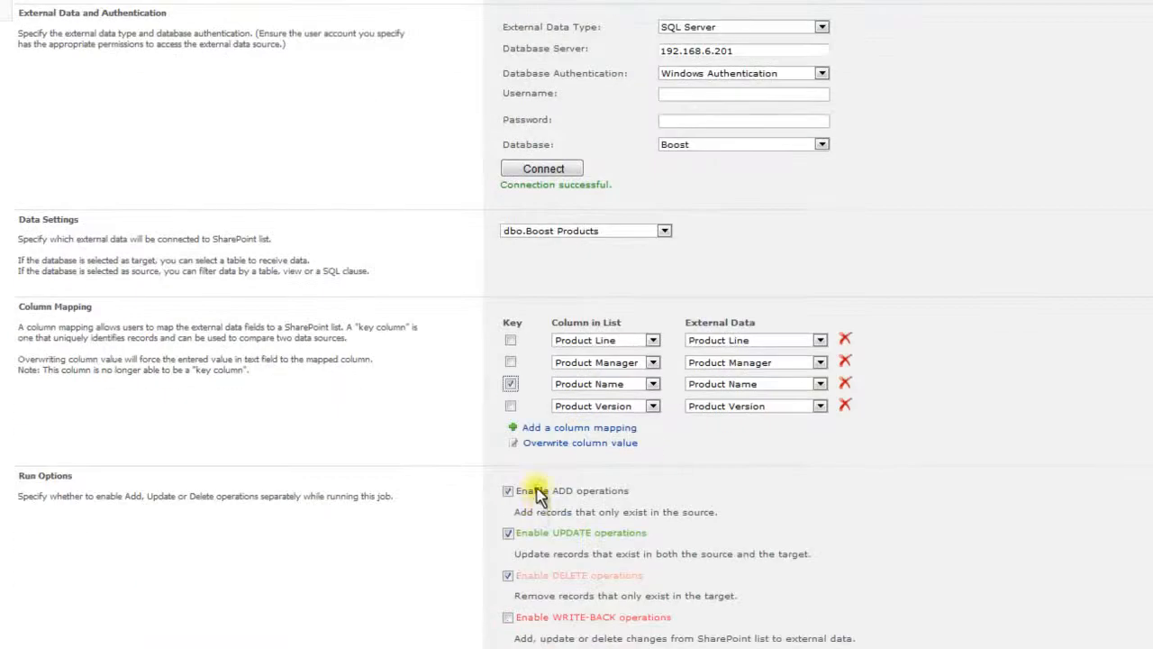
pyautogui.scroll(-2, 539, 476)
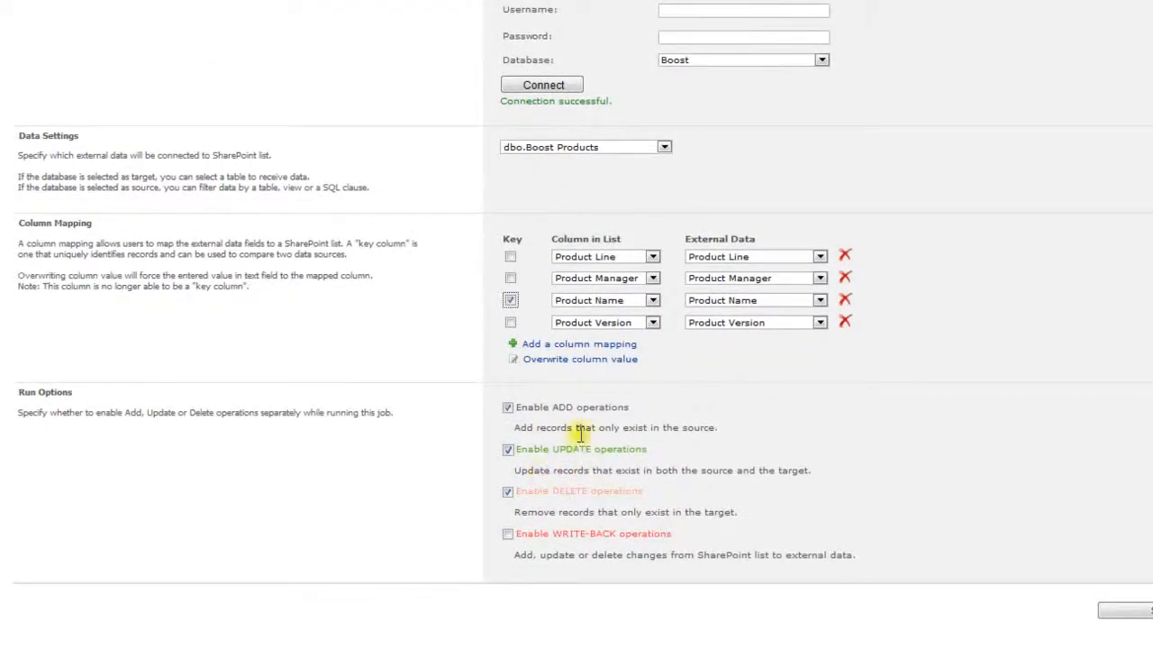
# Step: Toggle the ADD, UPDATE, DELETE and WRITE-BACK run options
pyautogui.click(509, 407)
pyautogui.click(509, 449)
pyautogui.click(508, 492)
pyautogui.click(508, 534)
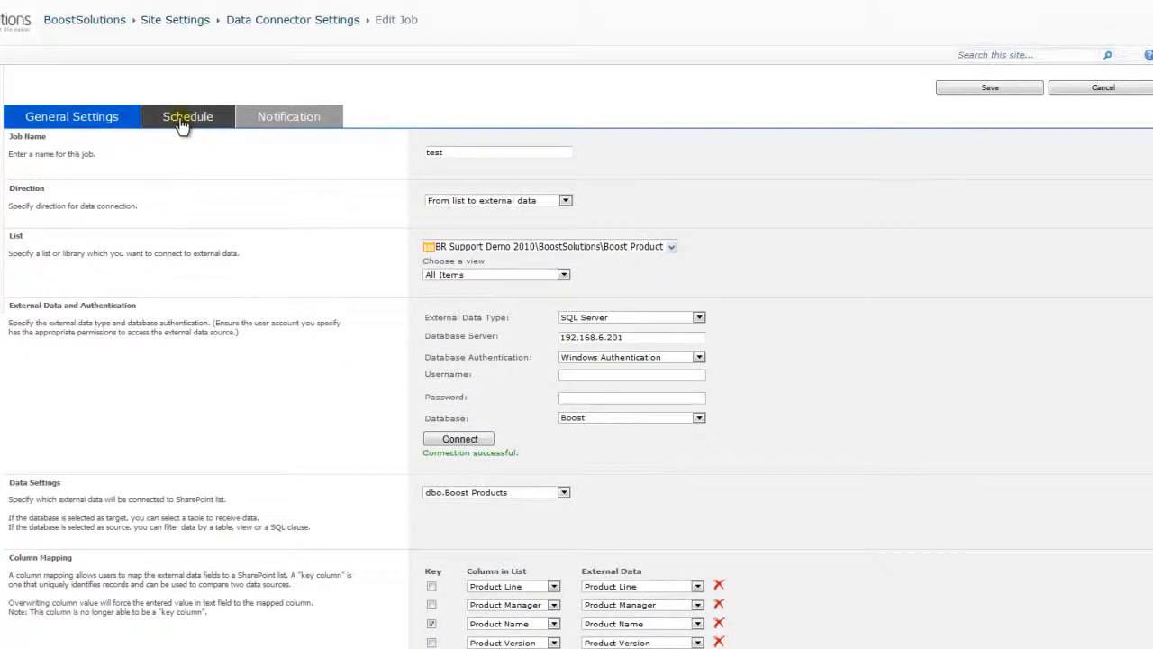
# Step: Enable background update with a Weekly schedule on all days from 0:00
pyautogui.click(185, 120)
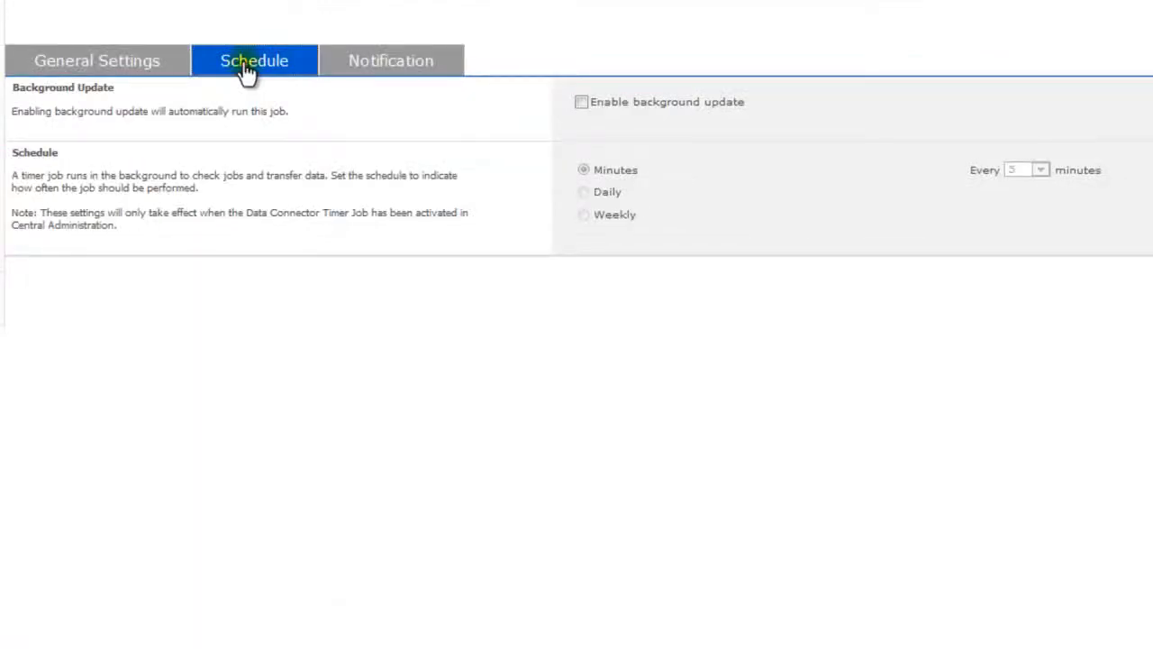
pyautogui.click(583, 103)
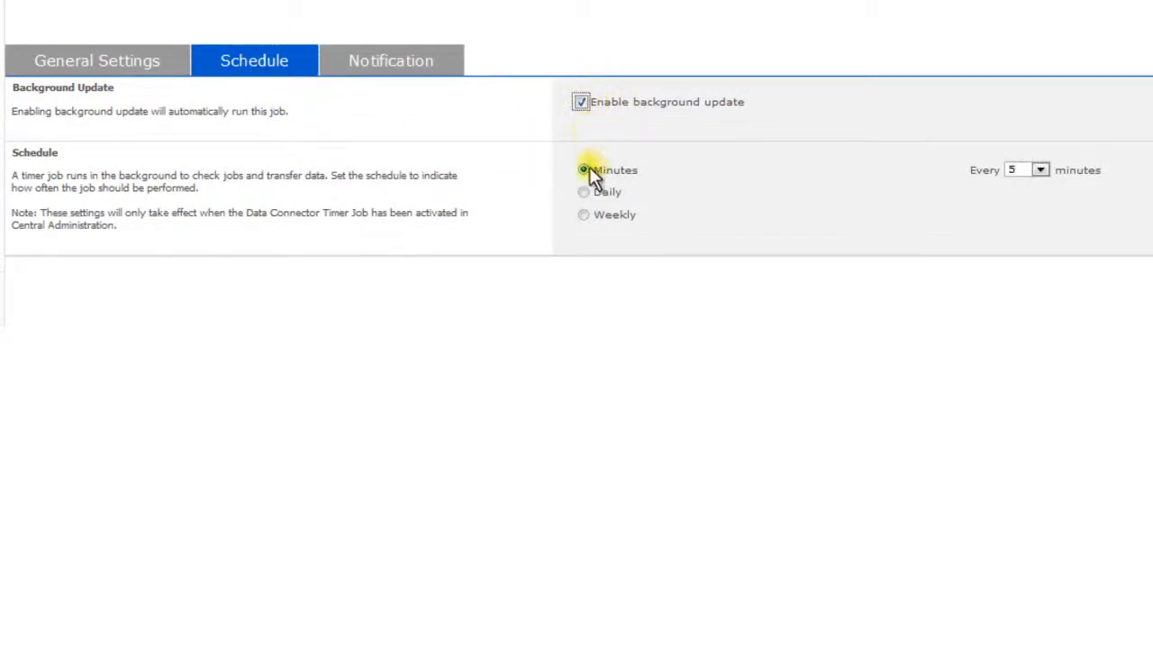
pyautogui.click(586, 193)
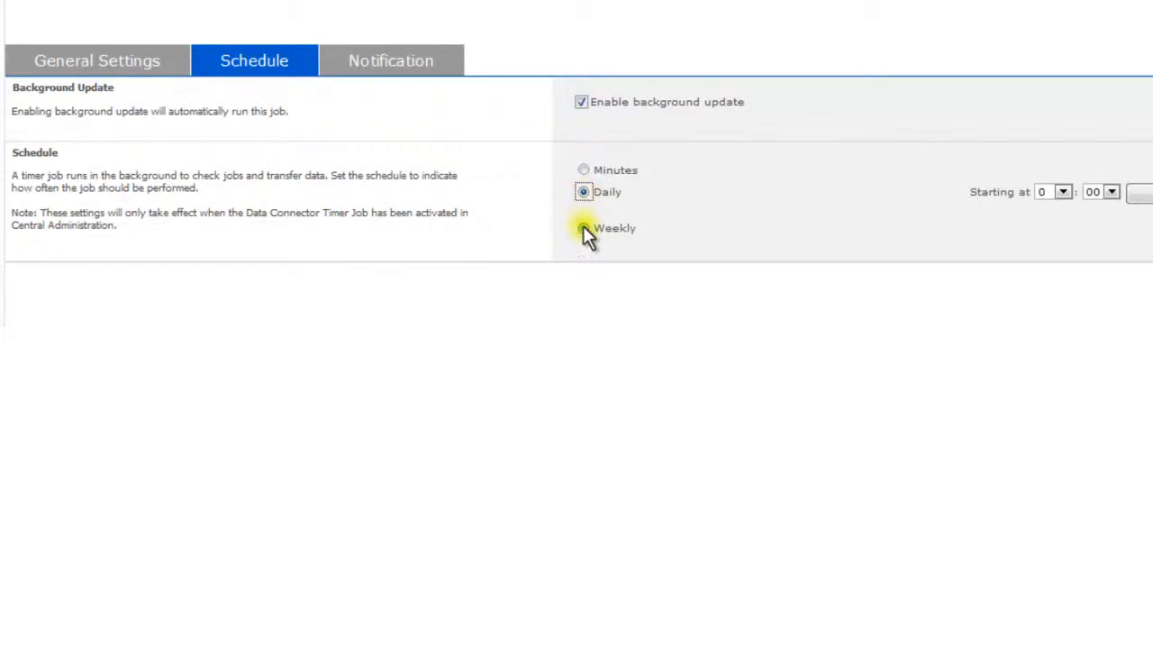
pyautogui.click(584, 227)
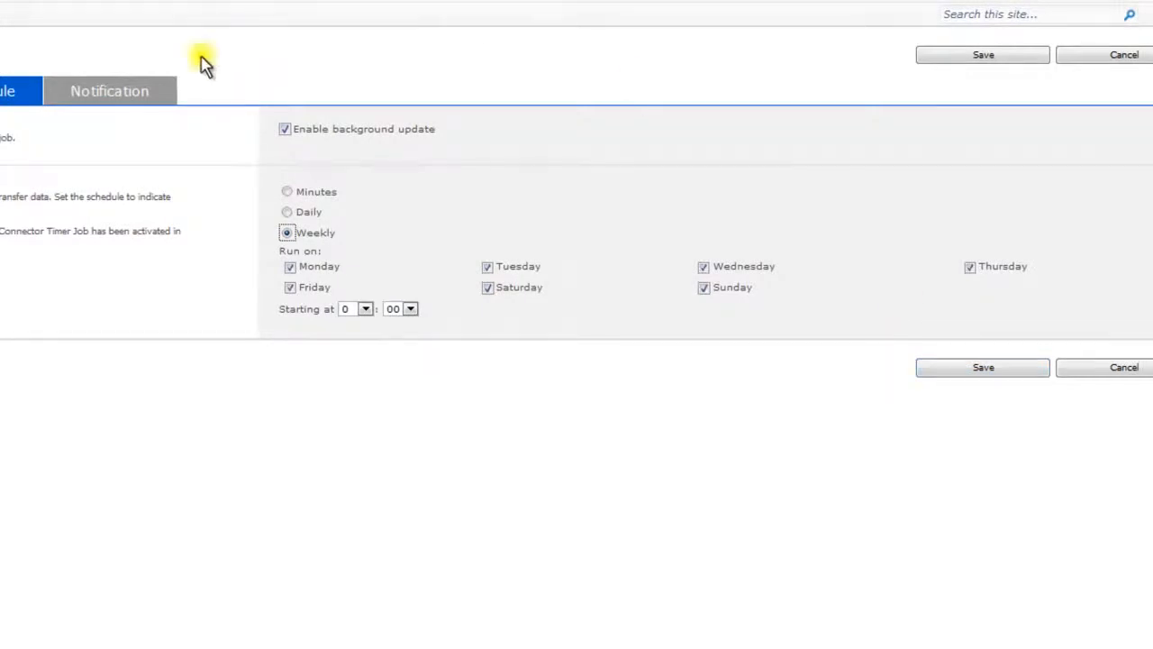
pyautogui.click(134, 92)
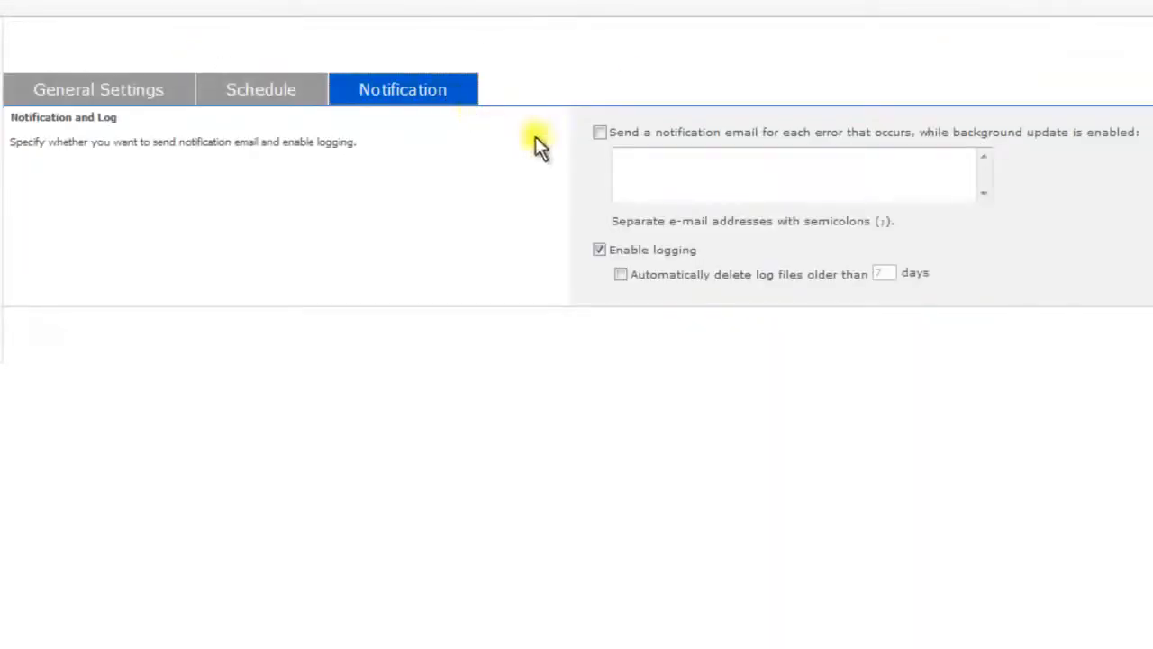
# Step: Turn on error notification emails sent to the recipient's e-mail address
pyautogui.click(599, 133)
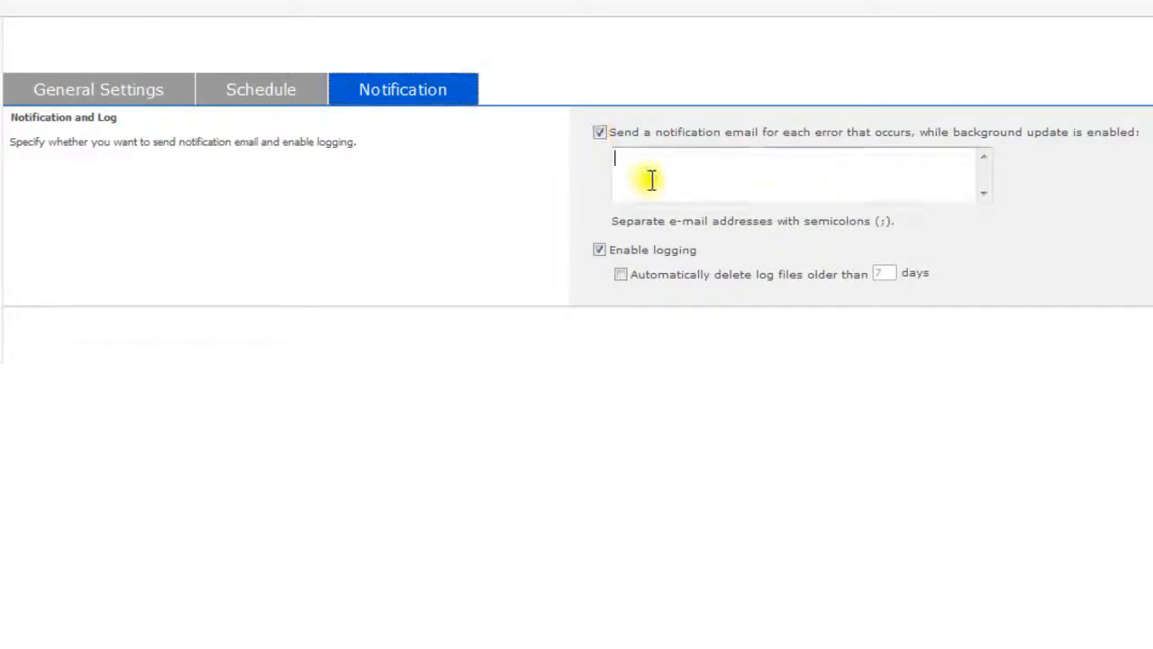
pyautogui.click(651, 180)
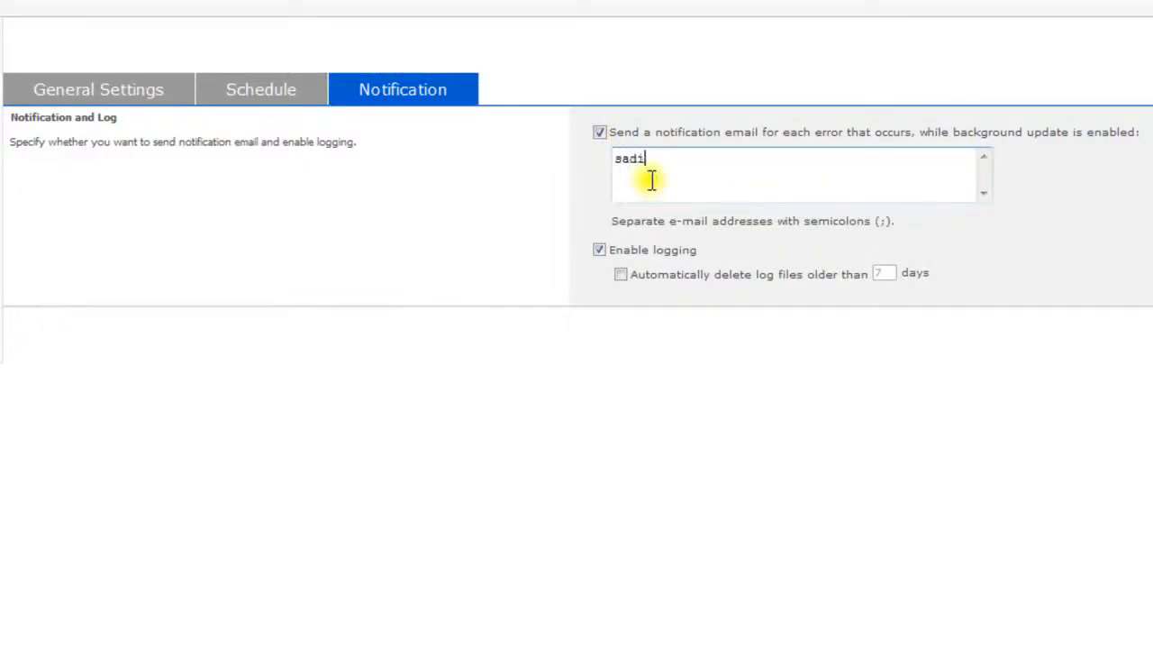
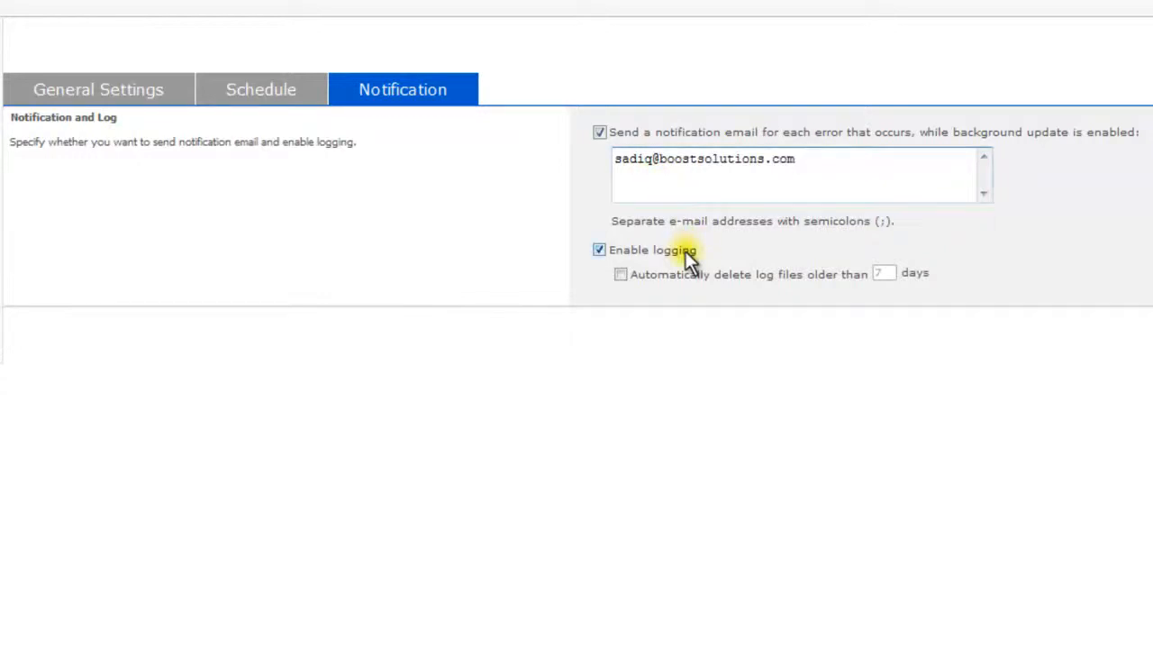
# Step: Enable logging with automatic deletion of logs older than 7 days, and save the job
pyautogui.moveTo(692, 250); pyautogui.dragTo(633, 250)
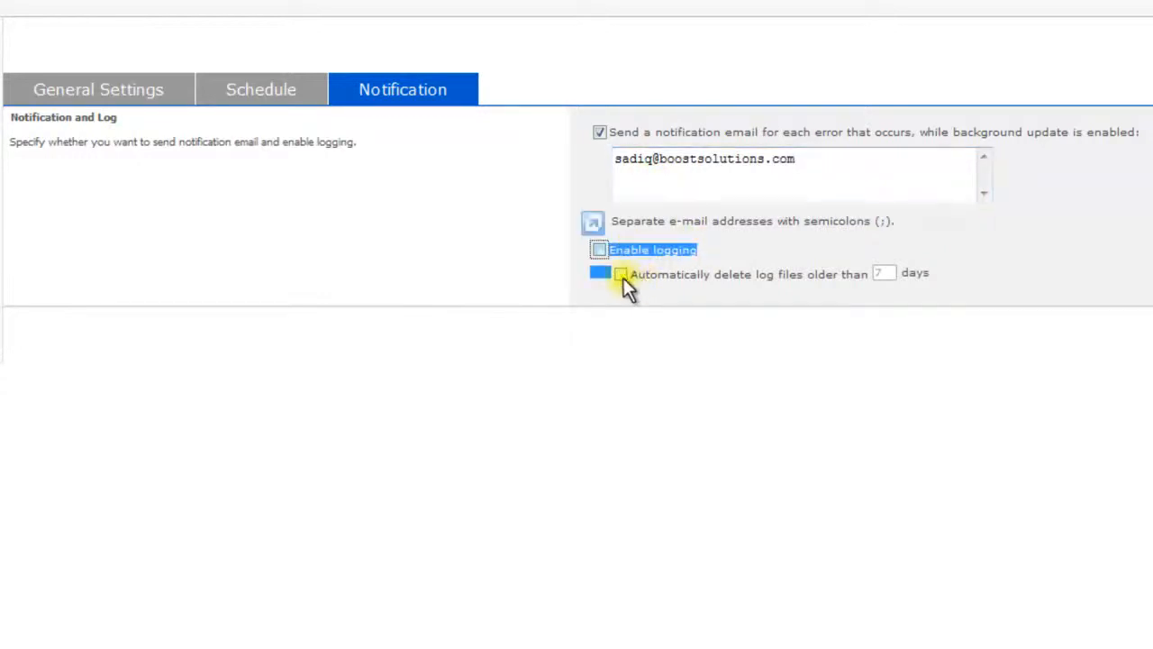
pyautogui.click(619, 275)
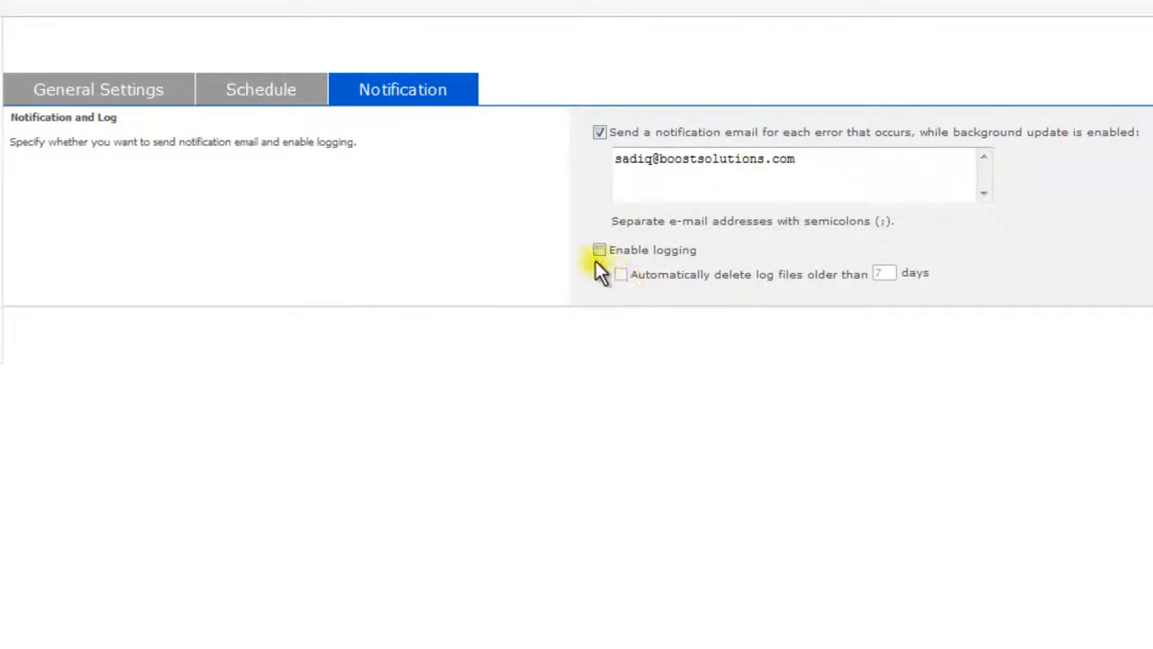
pyautogui.click(600, 249)
pyautogui.click(619, 274)
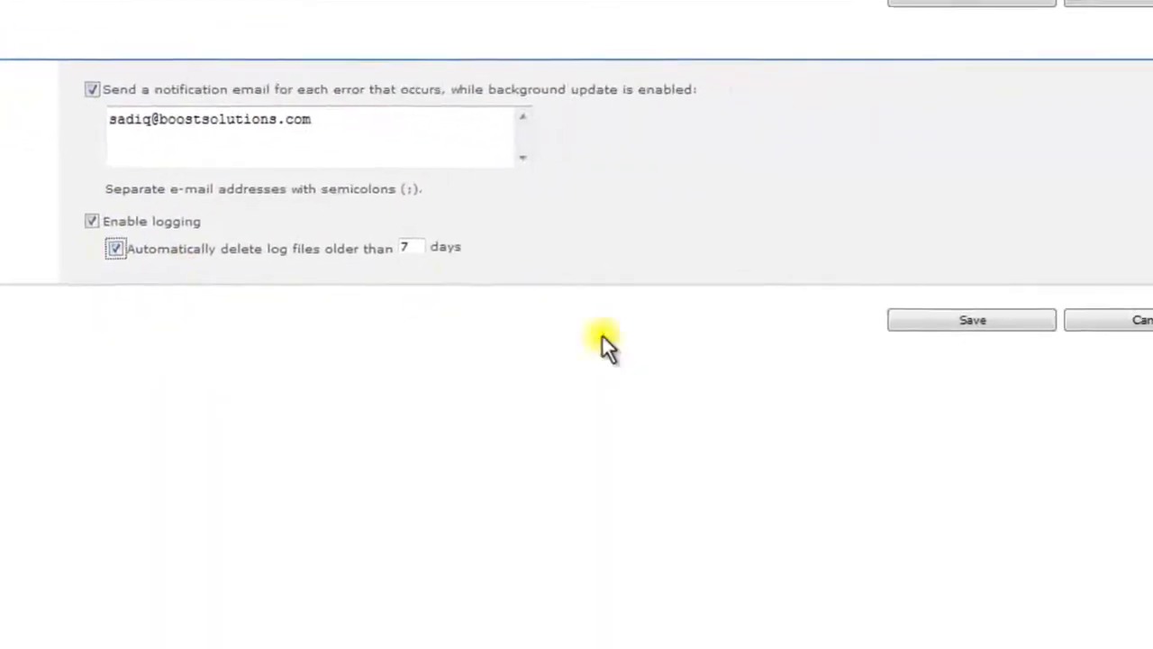
pyautogui.click(878, 327)
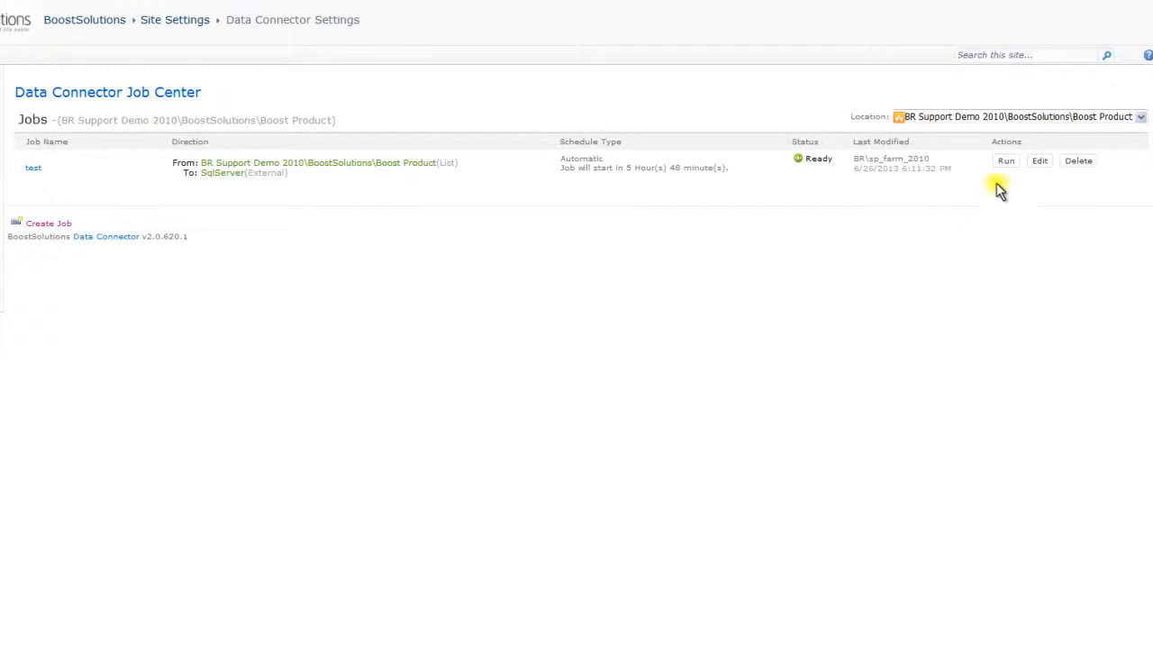
# Step: Run the 'test' job now and view the synced Boost Product list
pyautogui.click(1001, 165)
pyautogui.click(809, 191)
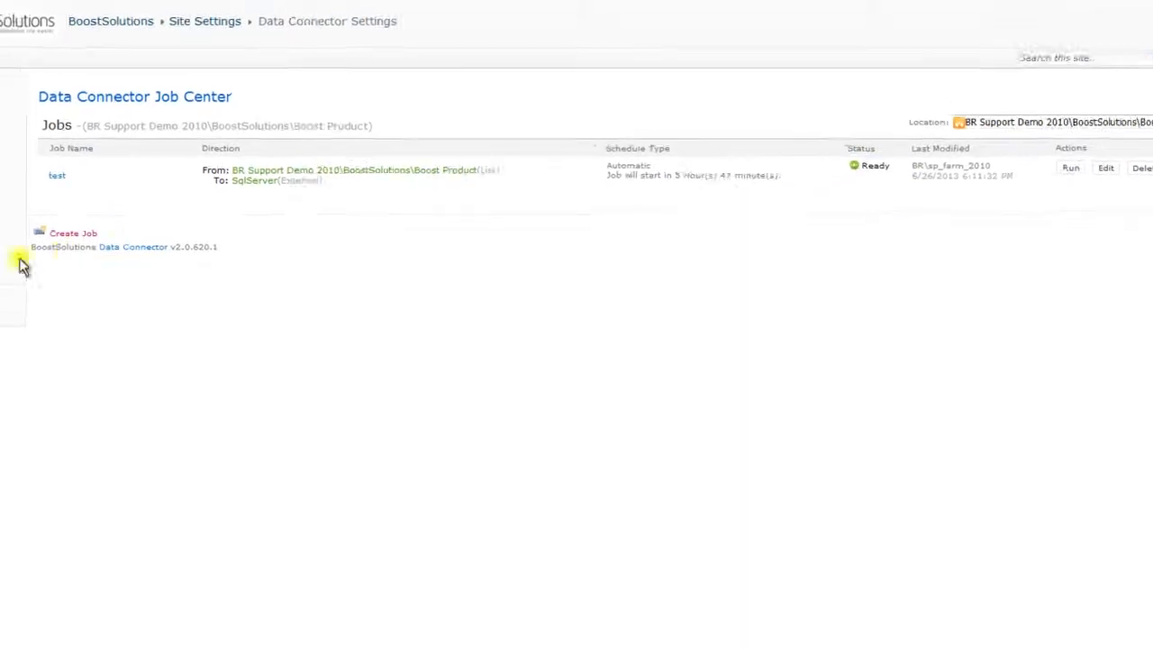
pyautogui.click(23, 263)
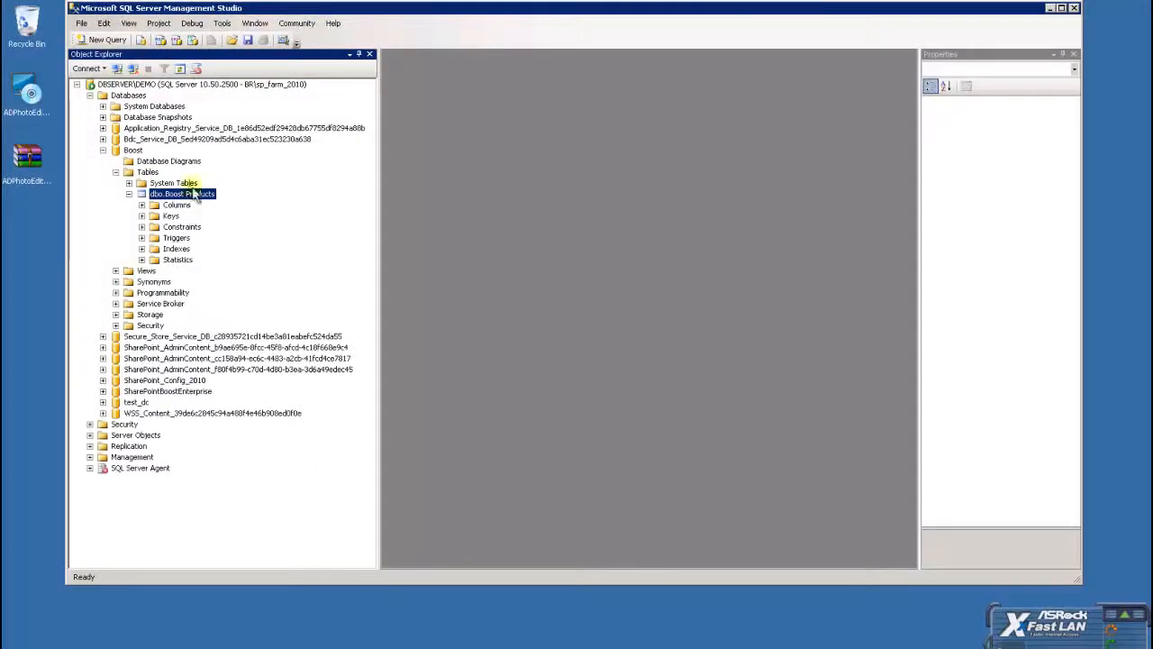
# Step: Select the top 1000 rows of dbo.Boost Products in Management Studio
pyautogui.rightClick(189, 197)
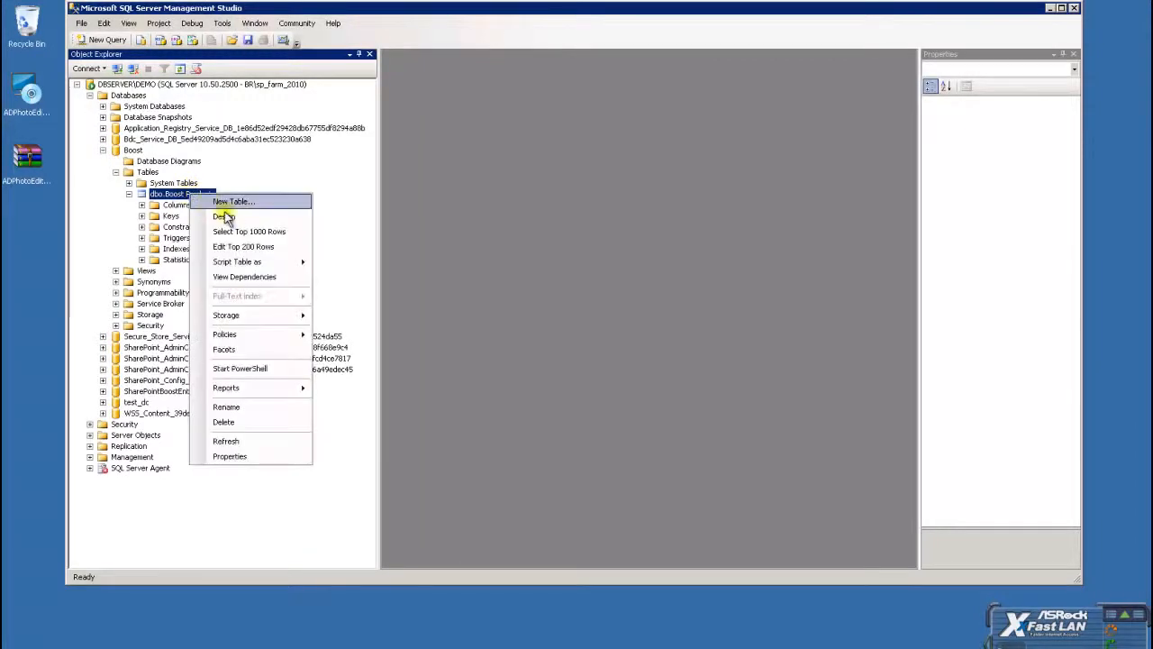
pyautogui.click(240, 232)
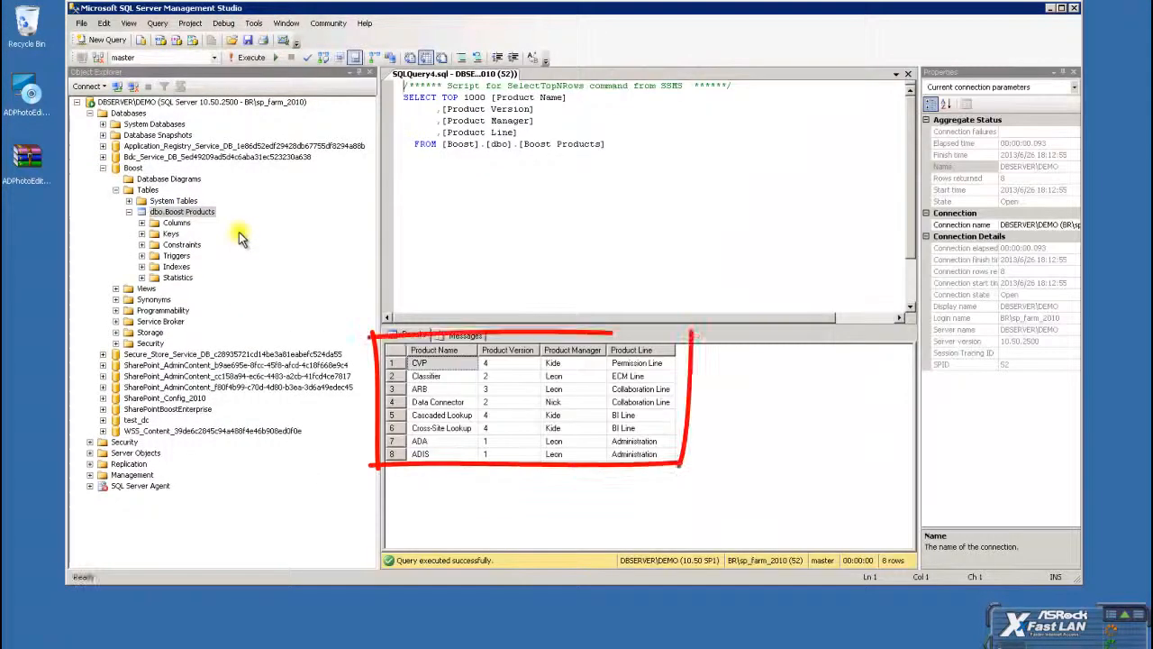